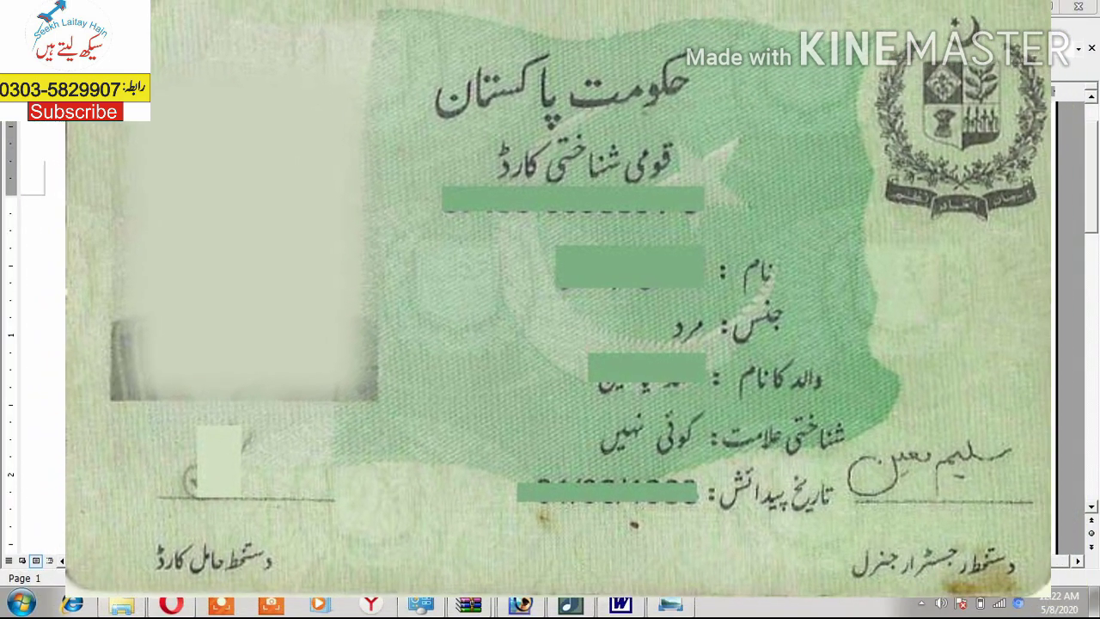
Bring up the PAK-Identity login image and switch to the browser's YouTube results for NADRA account videos.
key(Right)
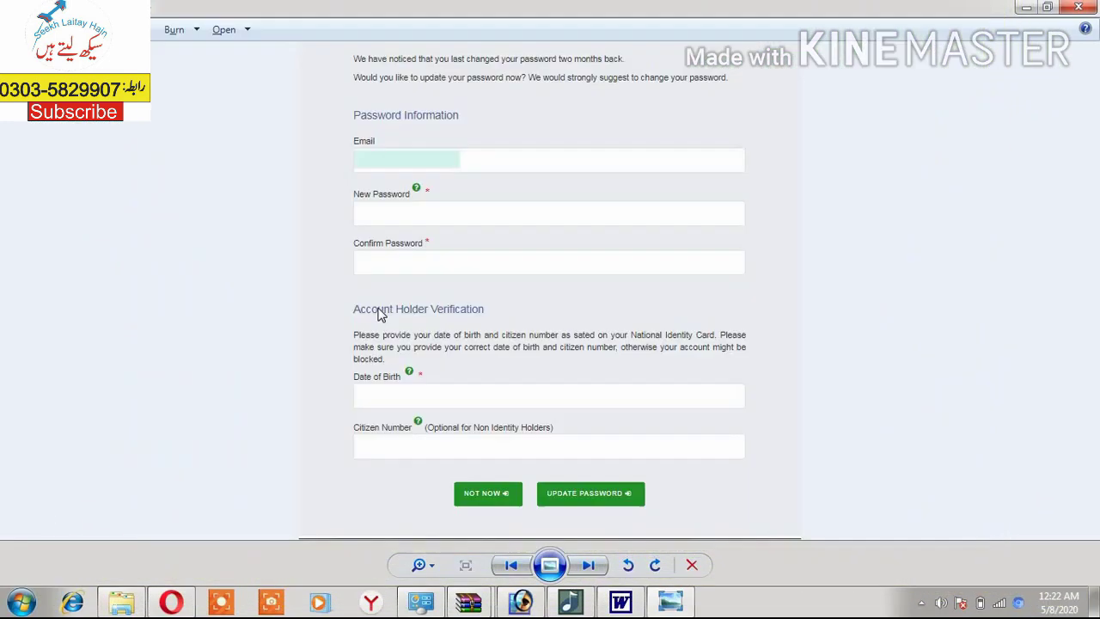
key(Right)
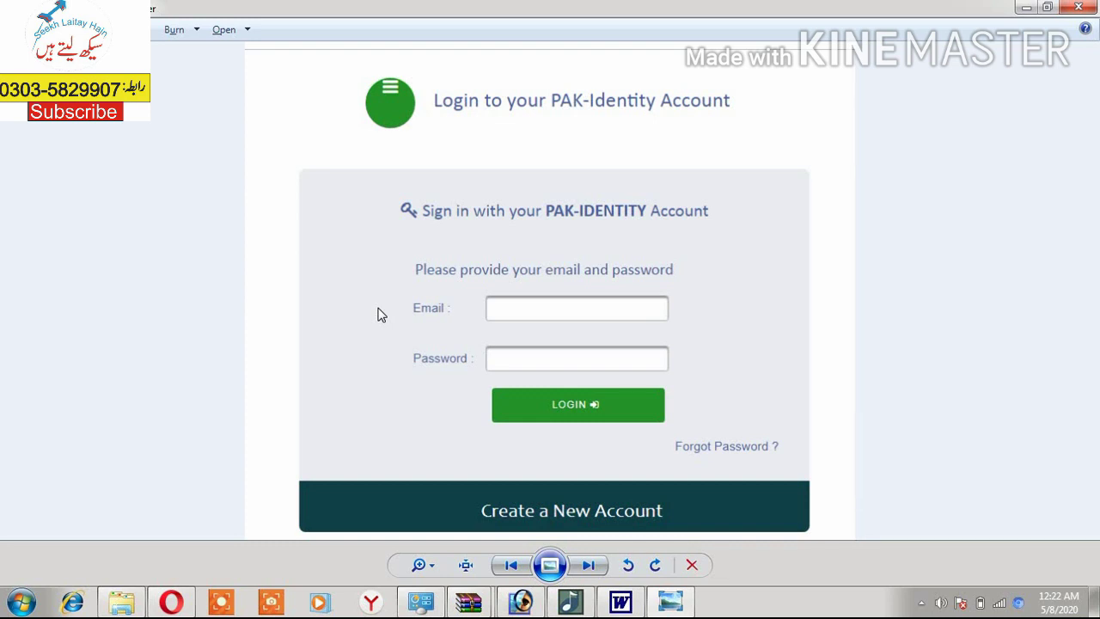
key(alt+Tab)
key(alt+Tab)
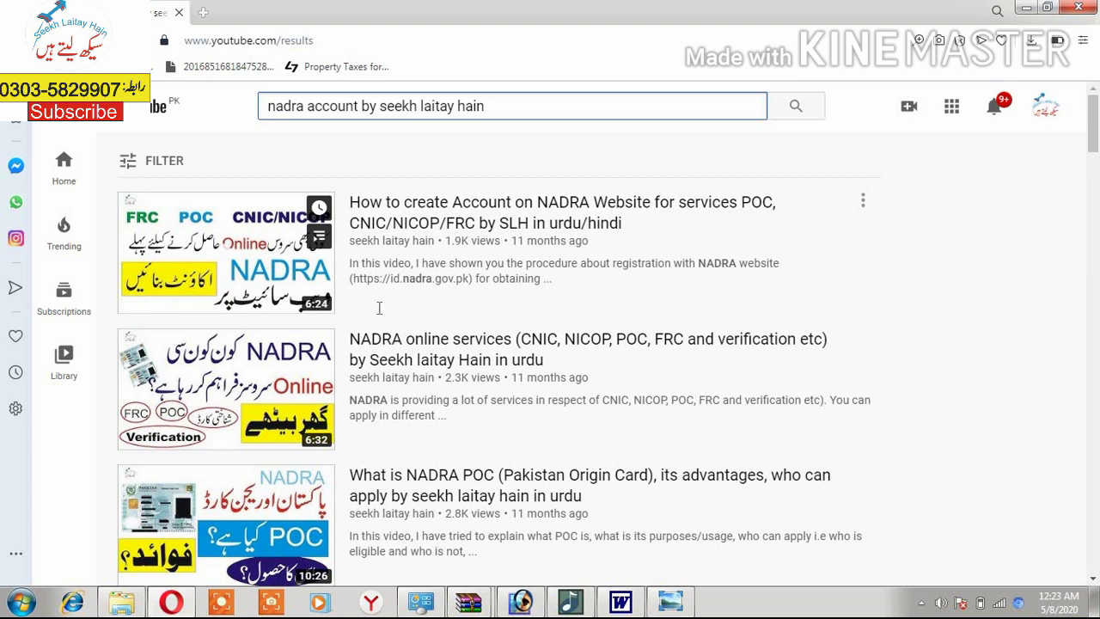
Return to Windows Photo Viewer and page past the terms and conditions and password update images to the NADRA services overview.
key(alt+Tab)
key(alt+Tab)
key(Tab)
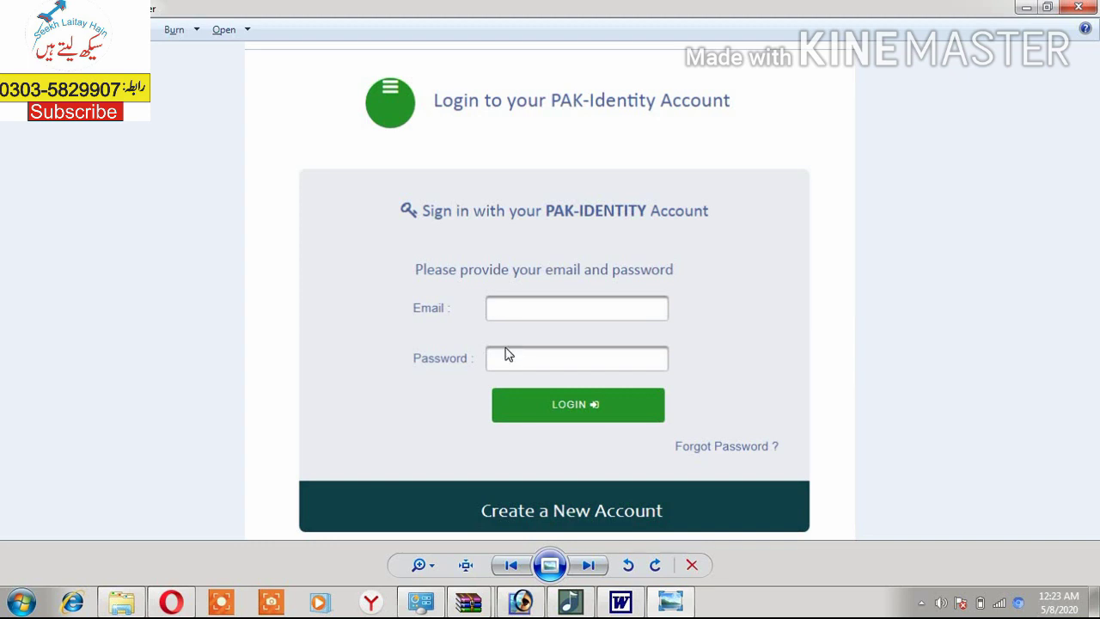
key(Right)
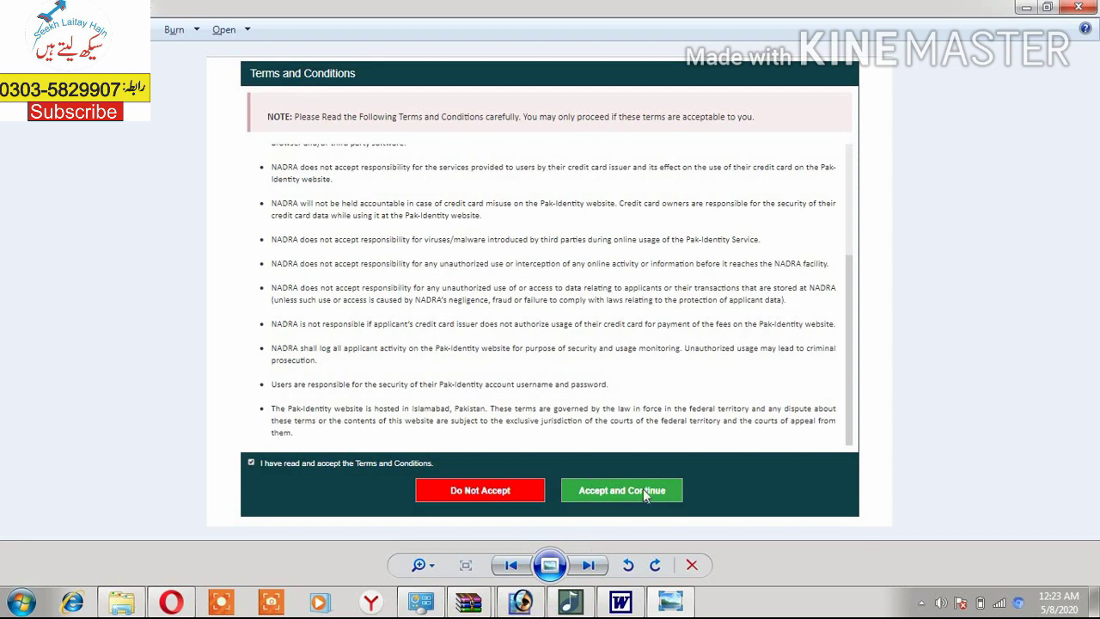
key(Right)
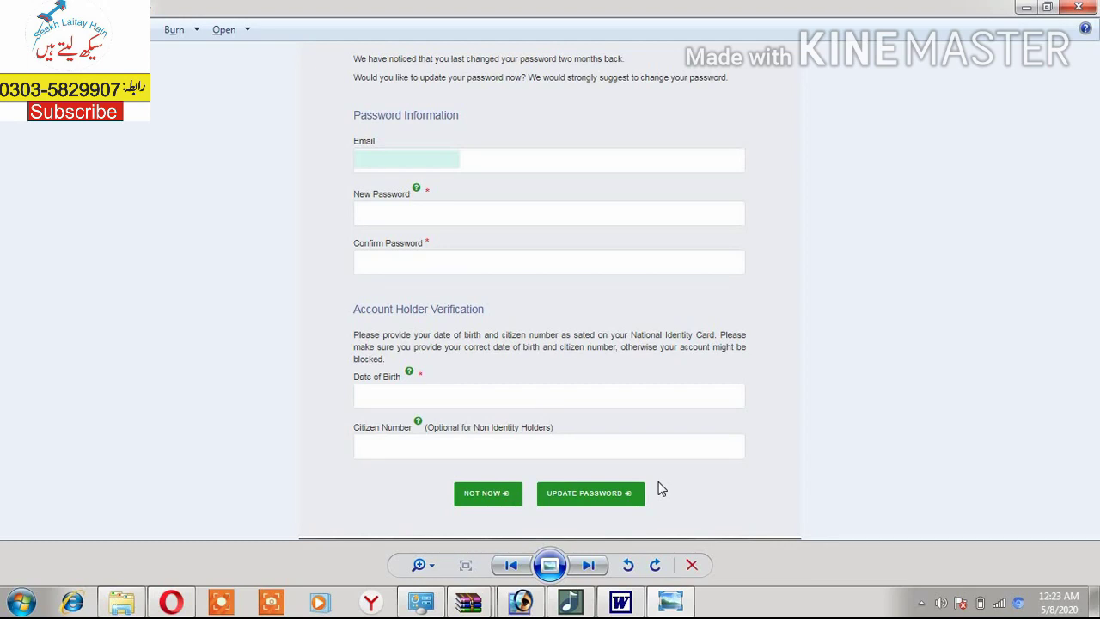
key(Right)
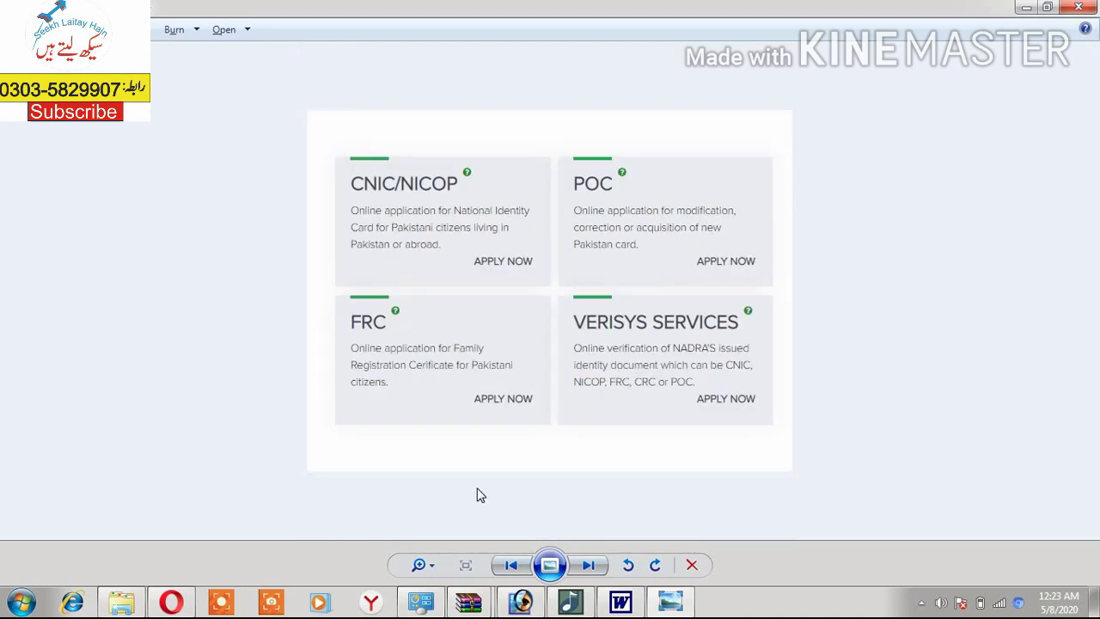
Examine the four NADRA services and the circumstance options on the START NEW APPLICATION image.
scroll(446, 271, up, 1)
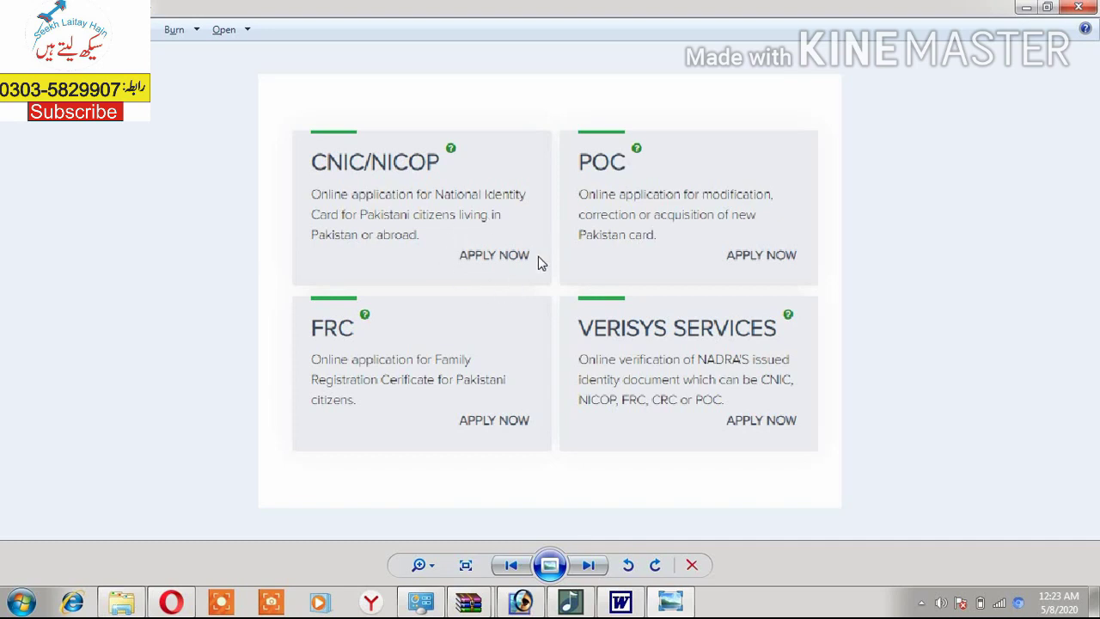
scroll(538, 256, down, 1)
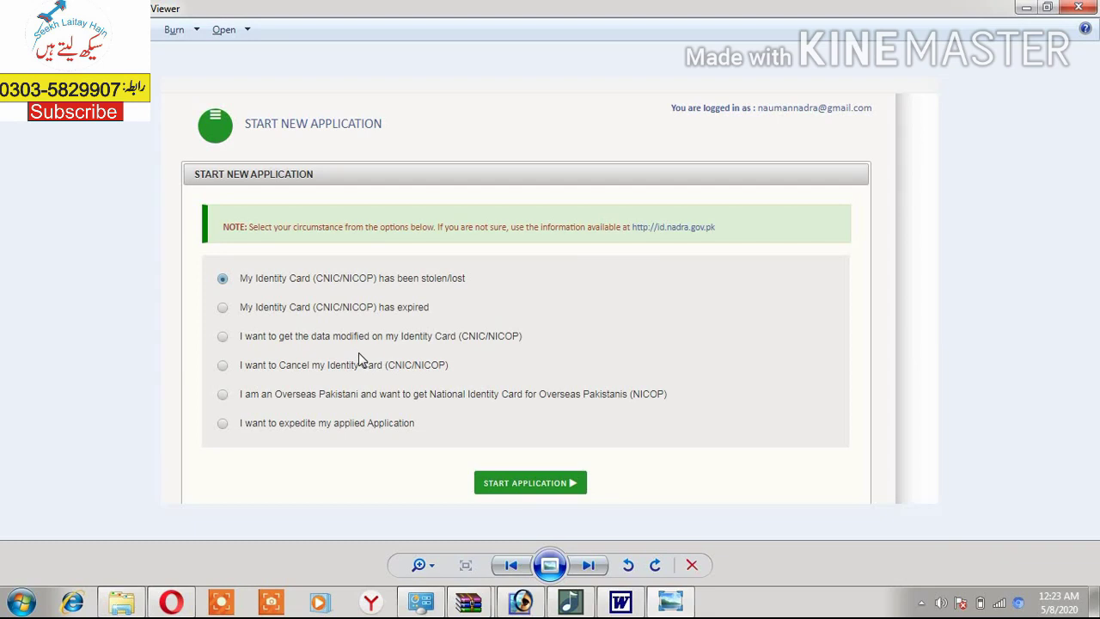
scroll(359, 353, up, 2)
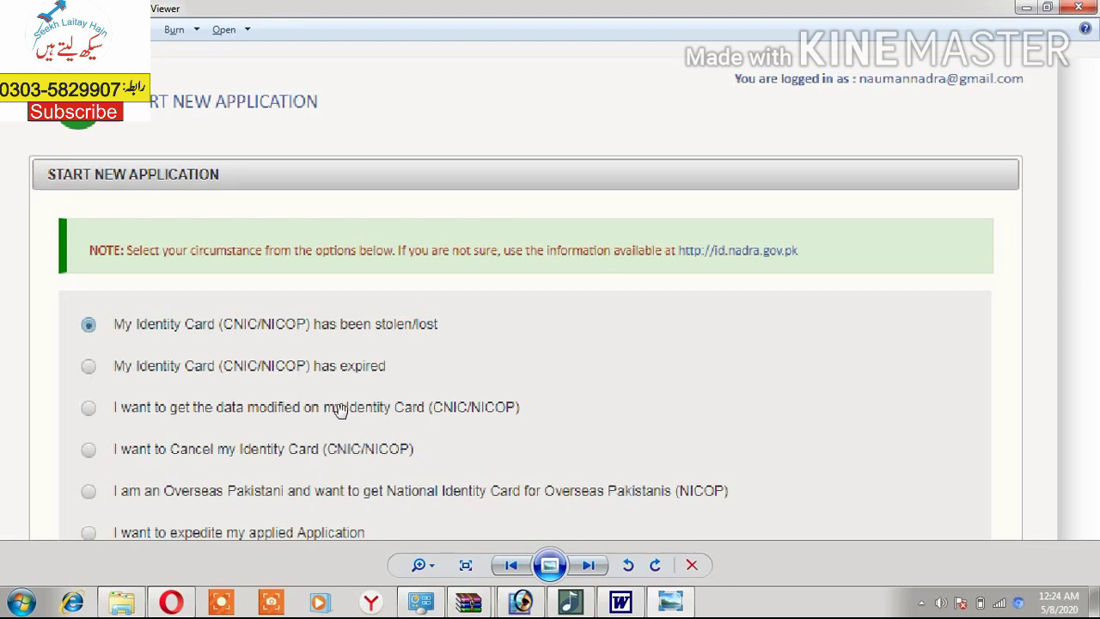
drag(348, 382, 122, 266)
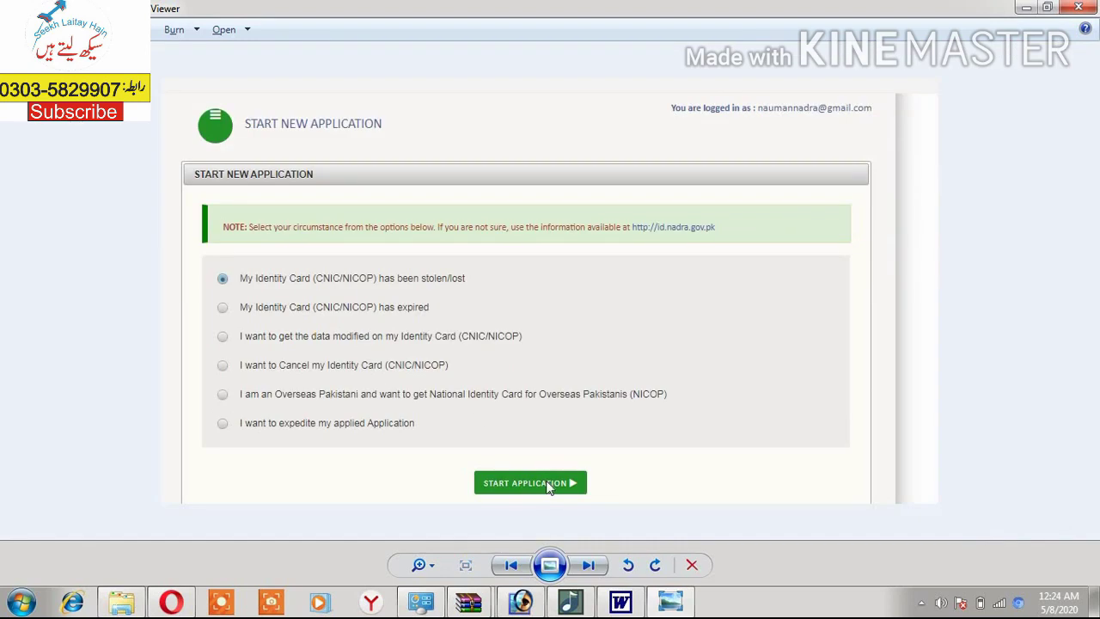
Show the Normal priority Application Details image and examine its citizen number field and the fee in the summary table.
key(Right)
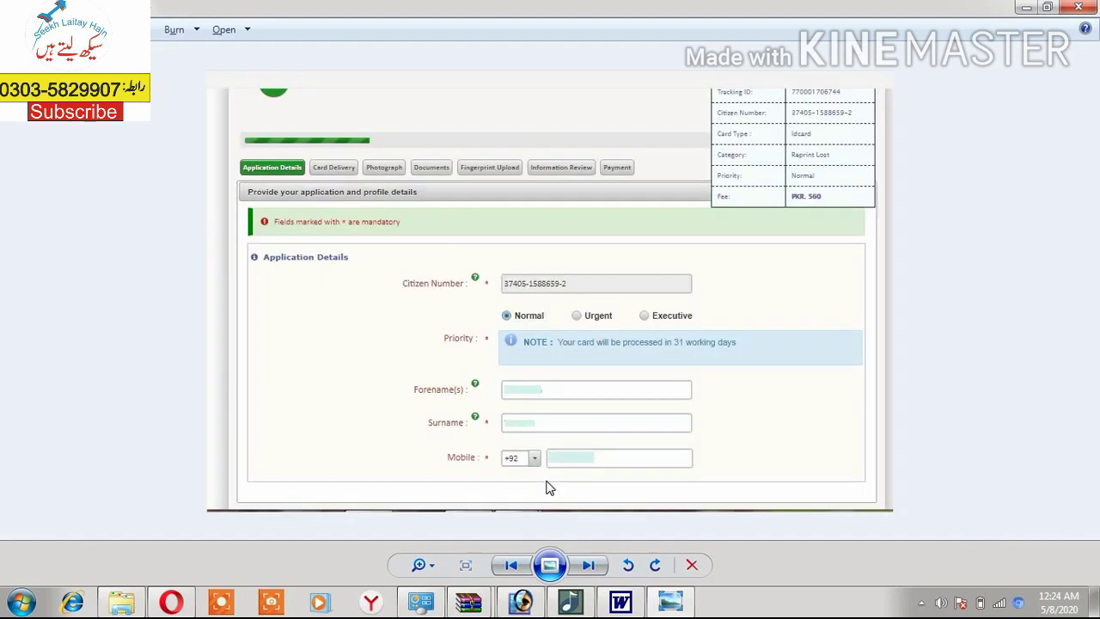
scroll(438, 416, up, 2)
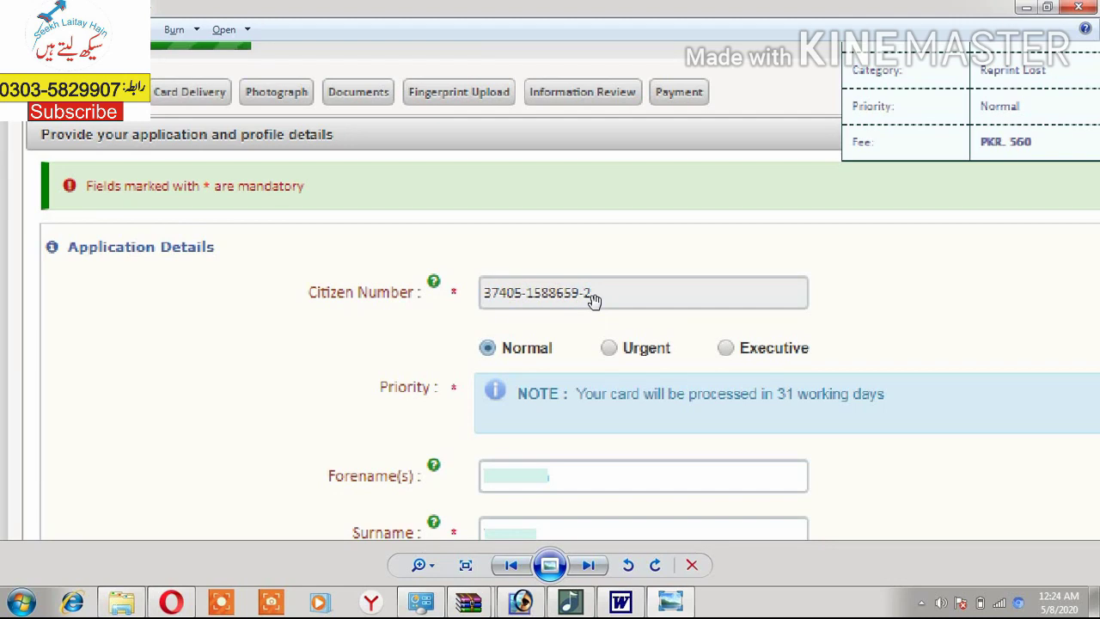
drag(593, 299, 479, 282)
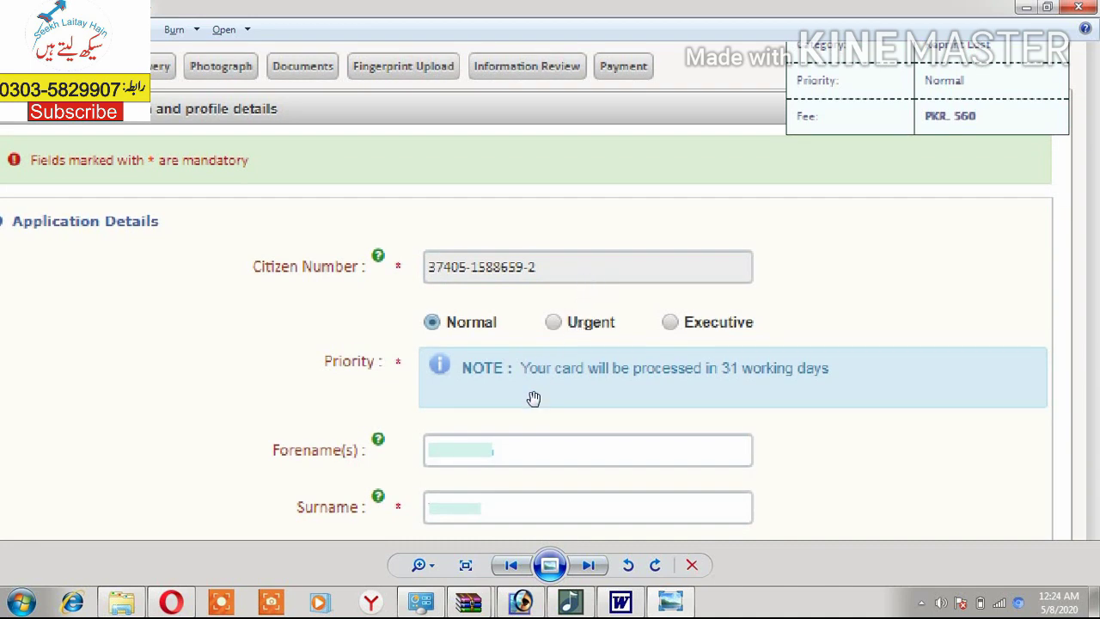
drag(577, 337, 575, 437)
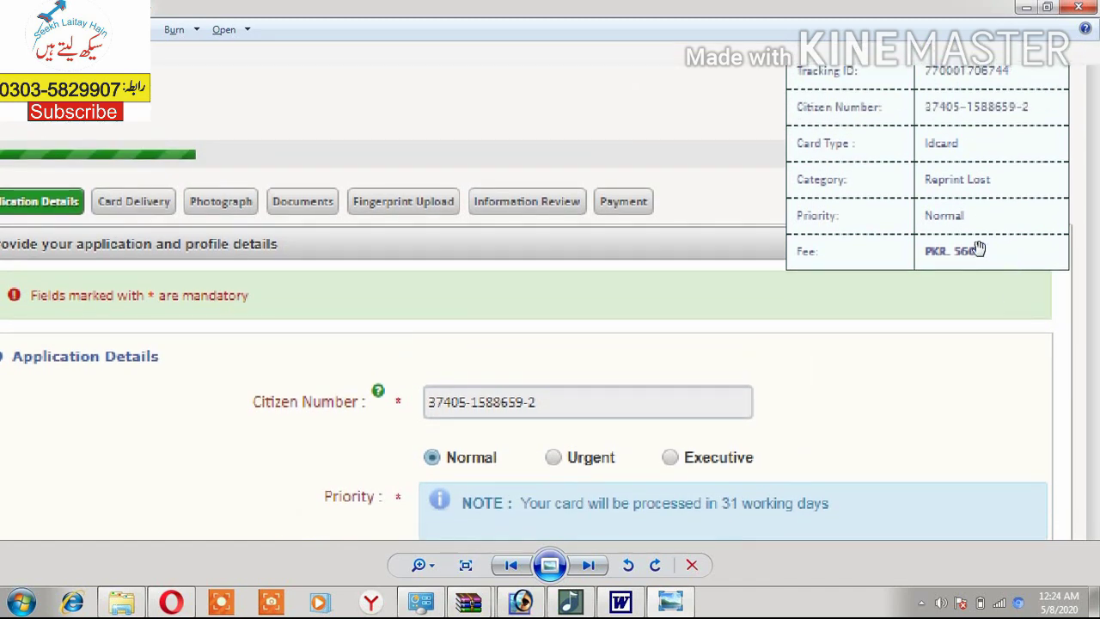
drag(919, 265, 900, 327)
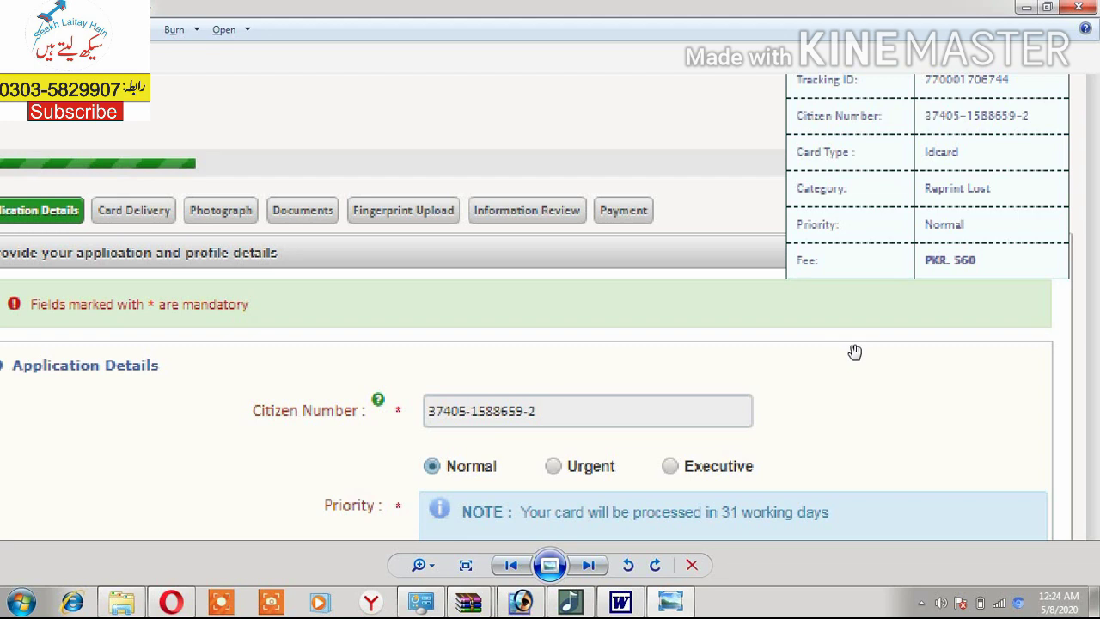
Examine the priority options and the processing time note on the Normal priority form.
scroll(936, 307, up, 1)
scroll(893, 303, down, 1)
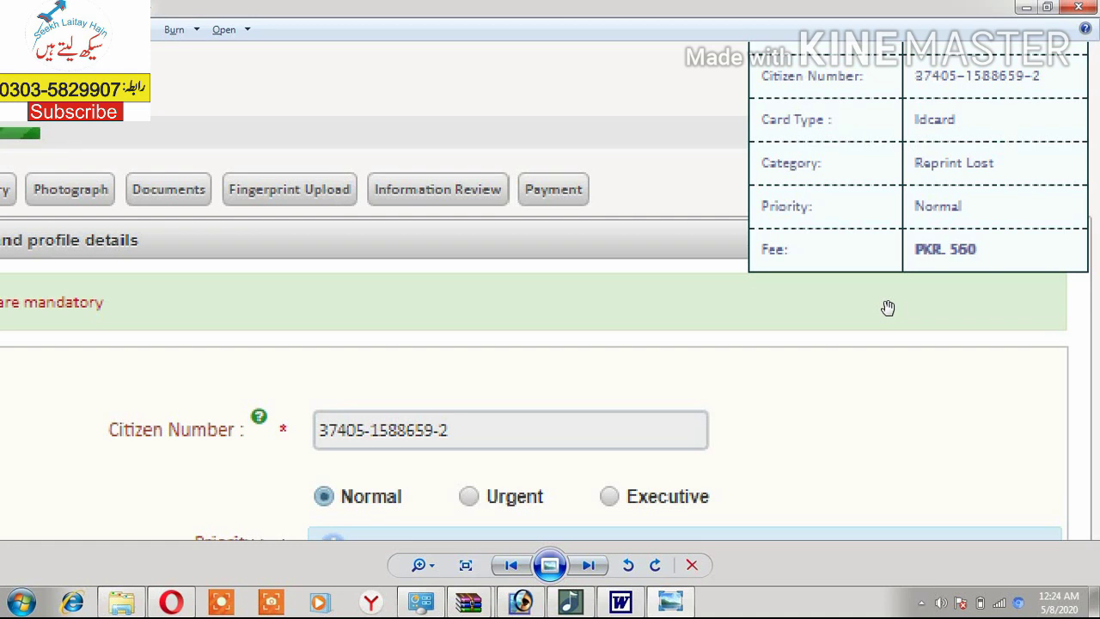
drag(589, 332, 565, 217)
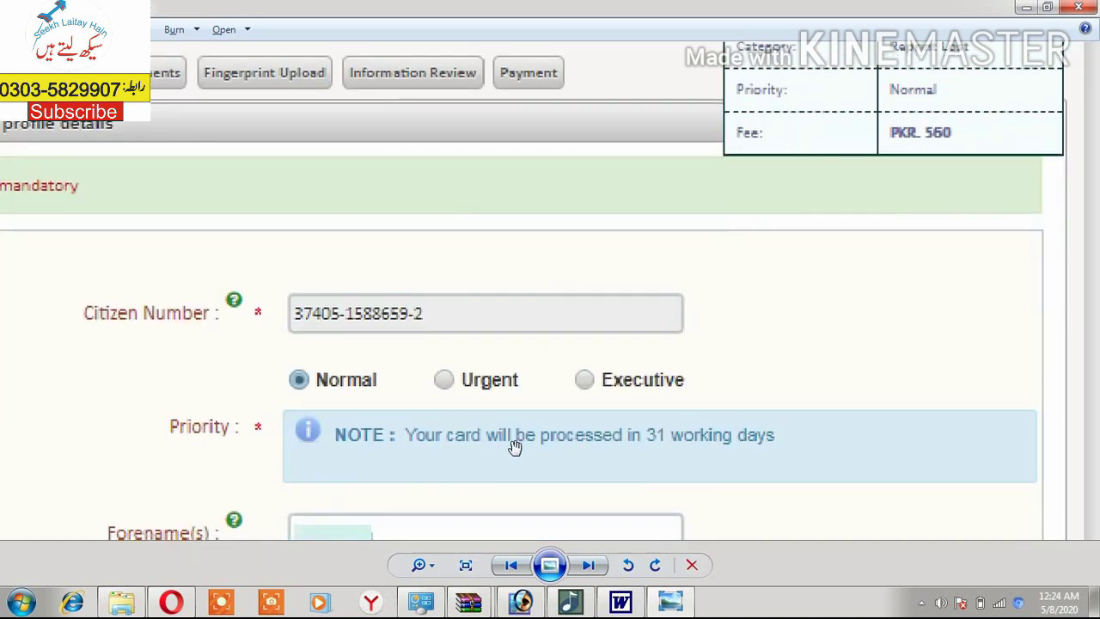
drag(512, 443, 515, 341)
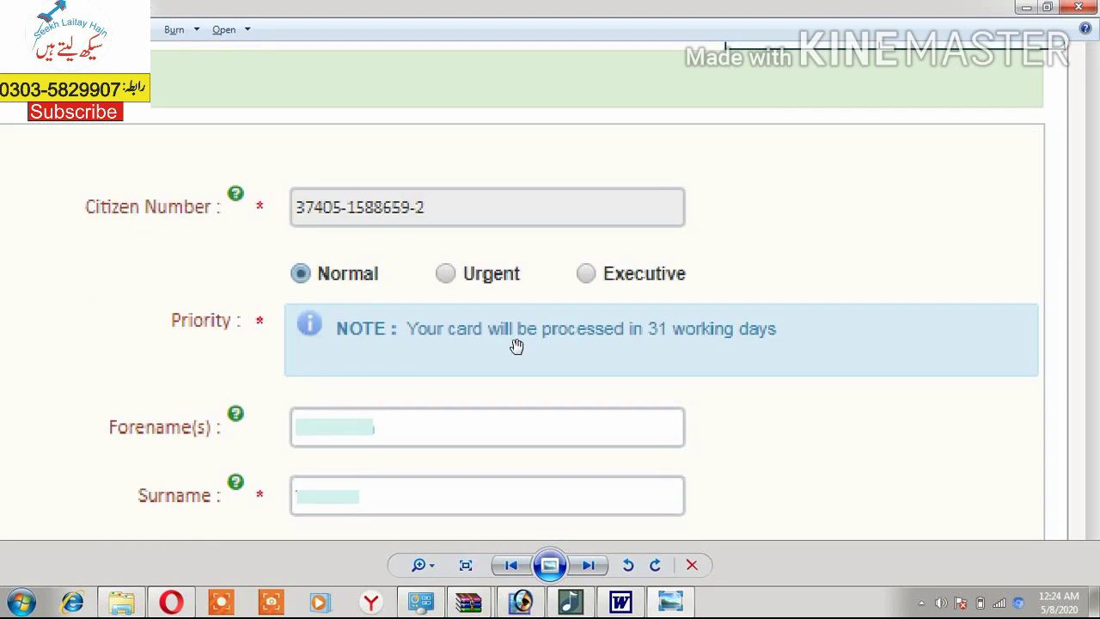
drag(516, 296, 378, 268)
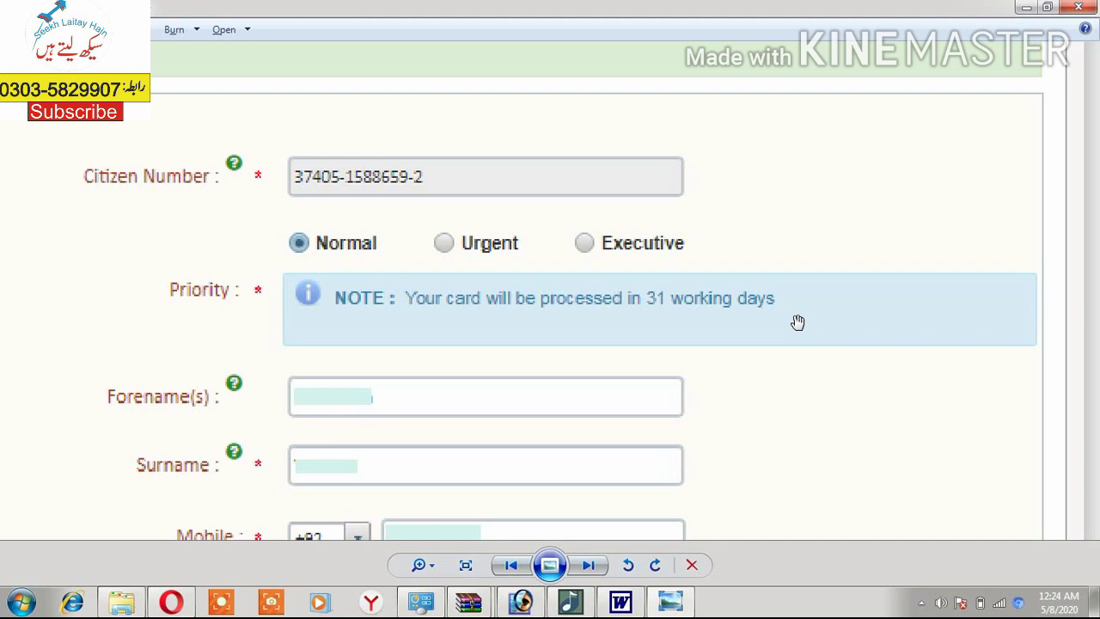
Examine the forename, surname and mobile fields of the Normal priority application form.
scroll(791, 275, down, 3)
scroll(690, 311, up, 1)
scroll(597, 361, up, 1)
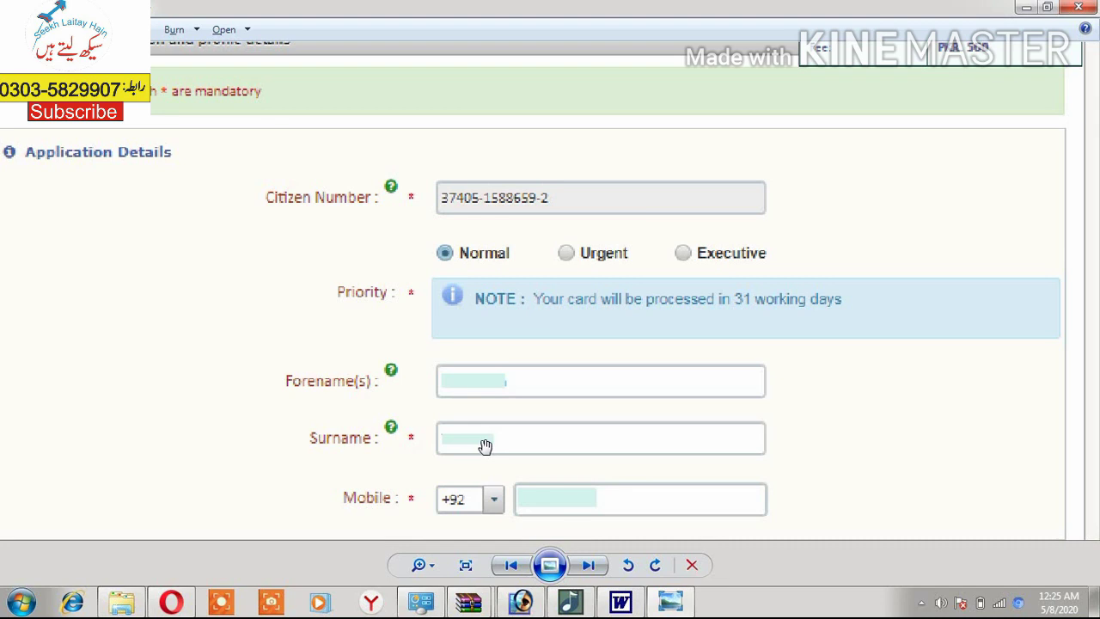
drag(510, 476, 506, 453)
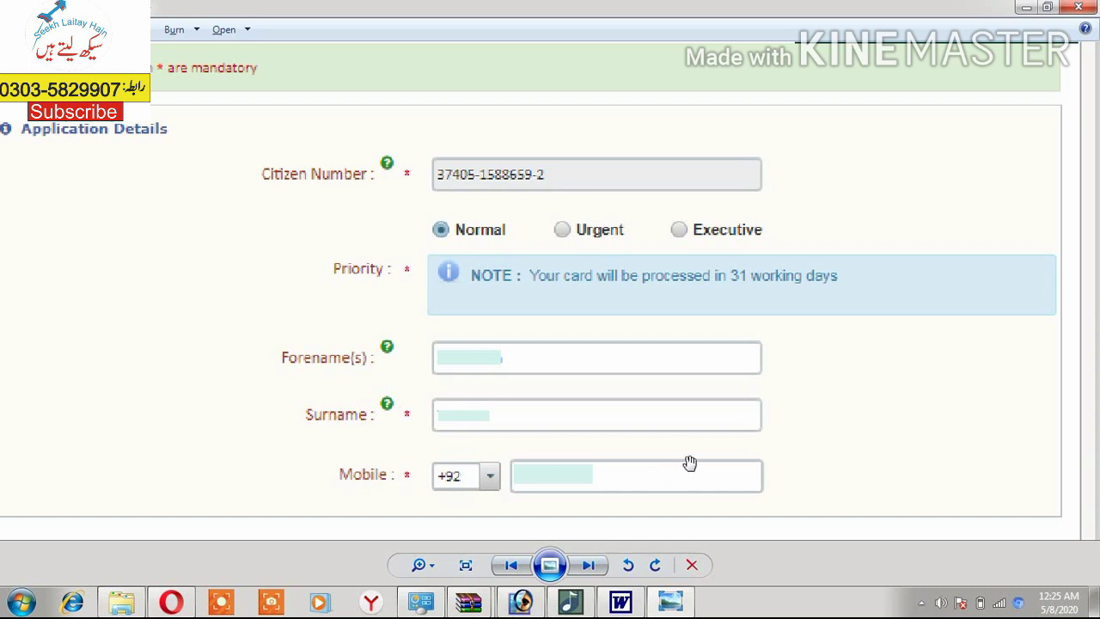
Page through the Normal, Urgent and Executive versions of the application form to compare them.
key(Right)
scroll(621, 328, up, 2)
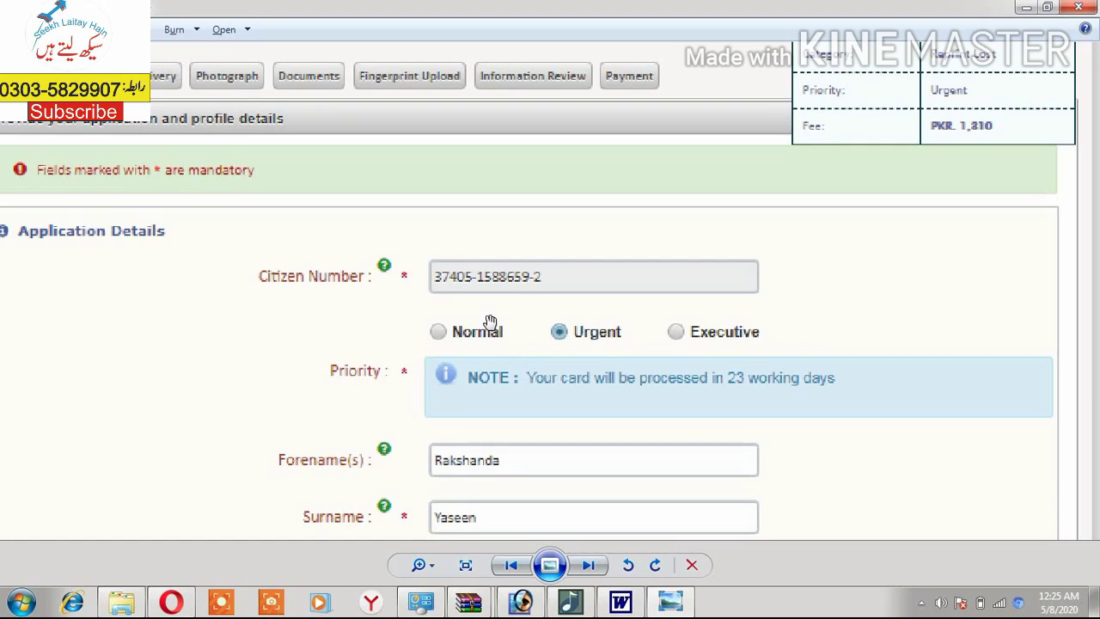
key(Right)
scroll(489, 320, up, 3)
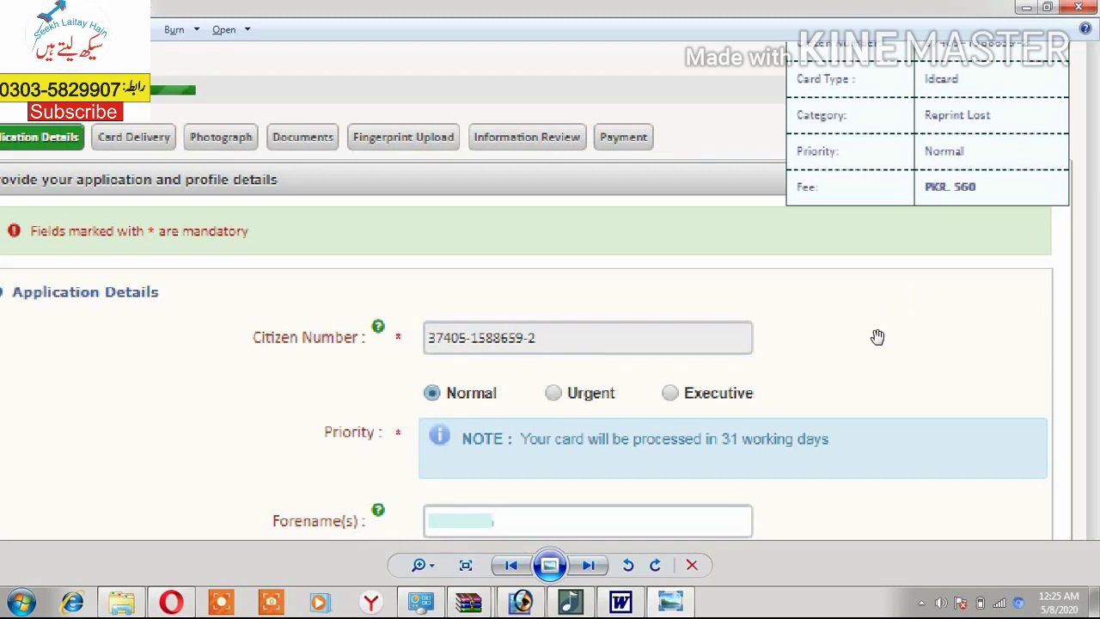
scroll(878, 337, down, 2)
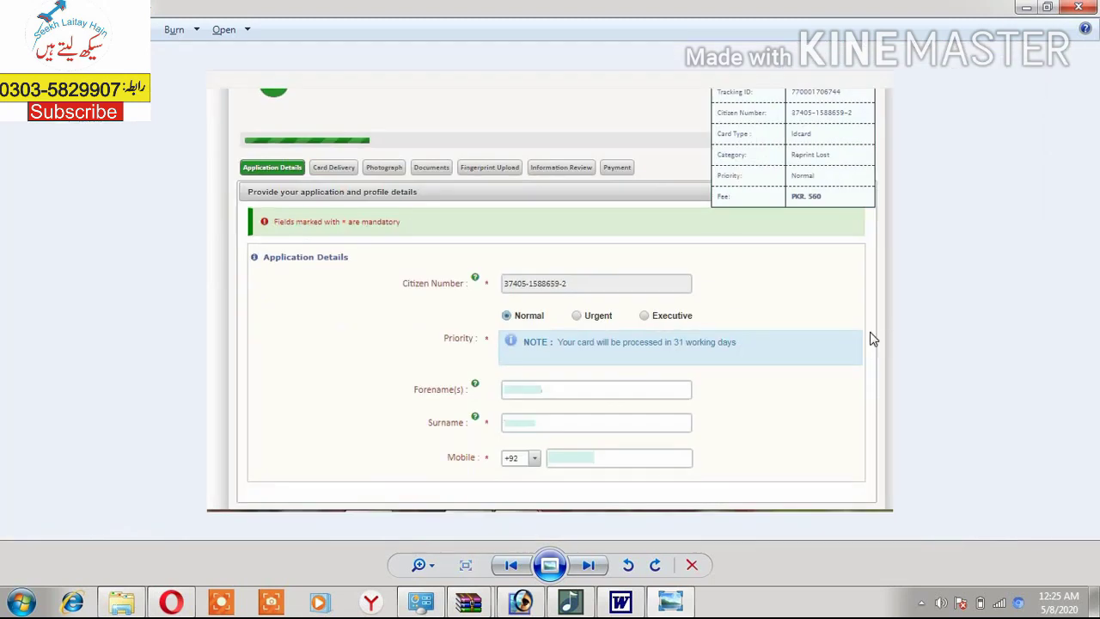
key(Right)
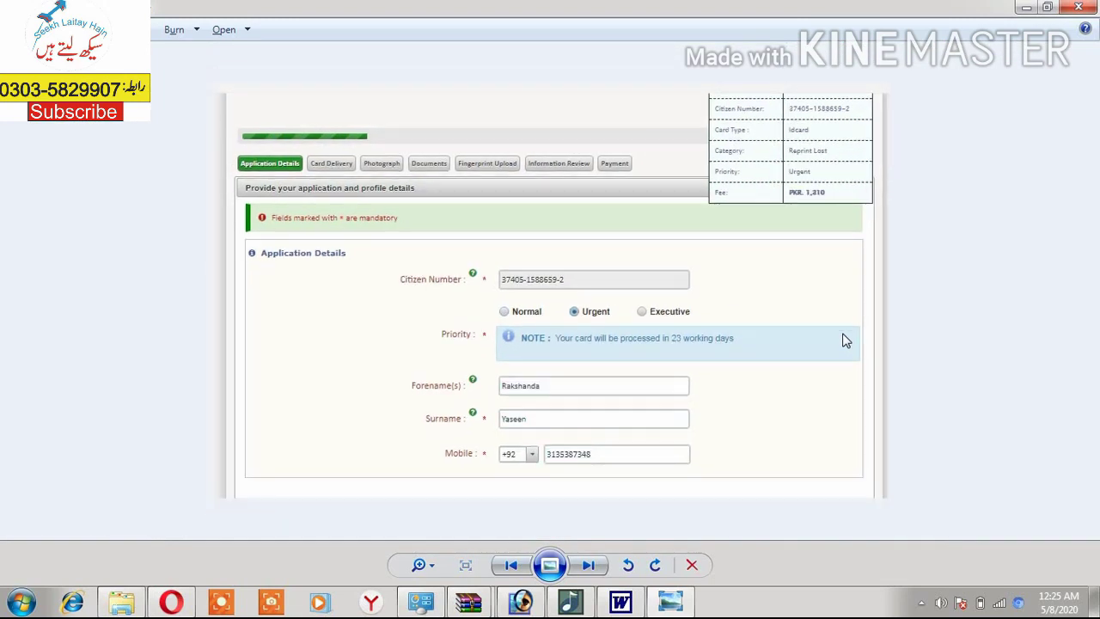
key(Right)
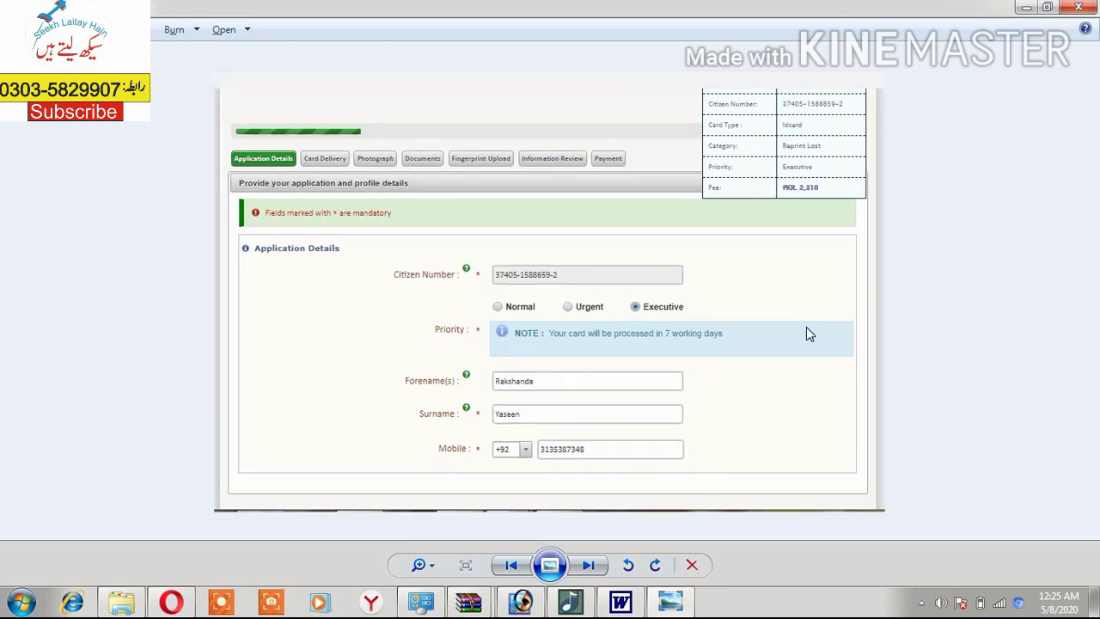
Go to the Urgent priority form and examine its processing time note up close.
key(Right)
key(Right)
scroll(756, 317, up, 3)
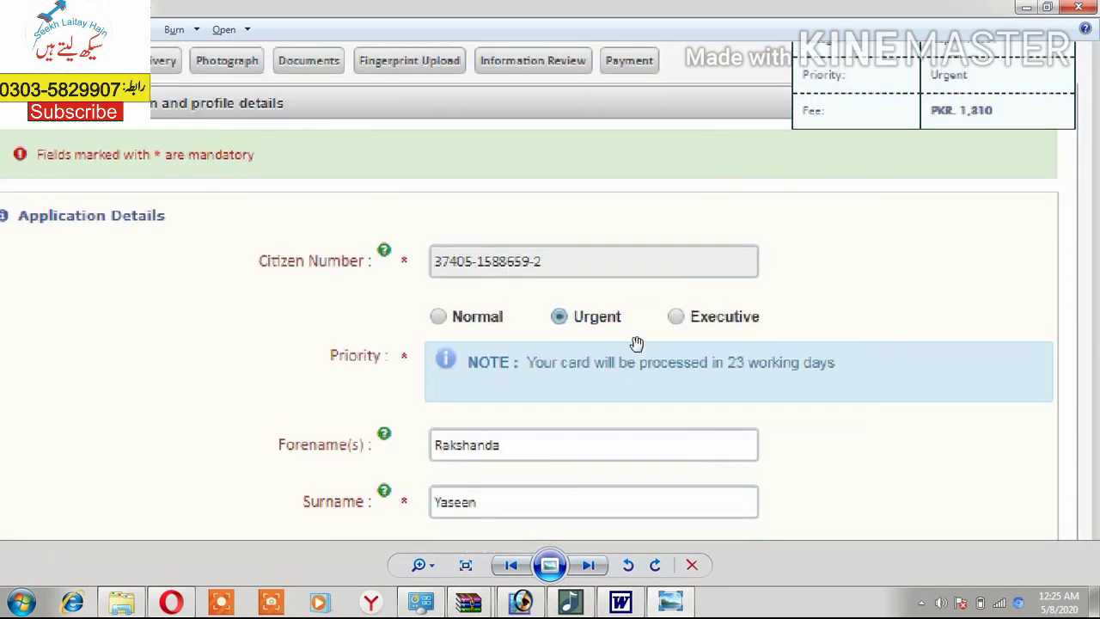
drag(543, 376, 694, 344)
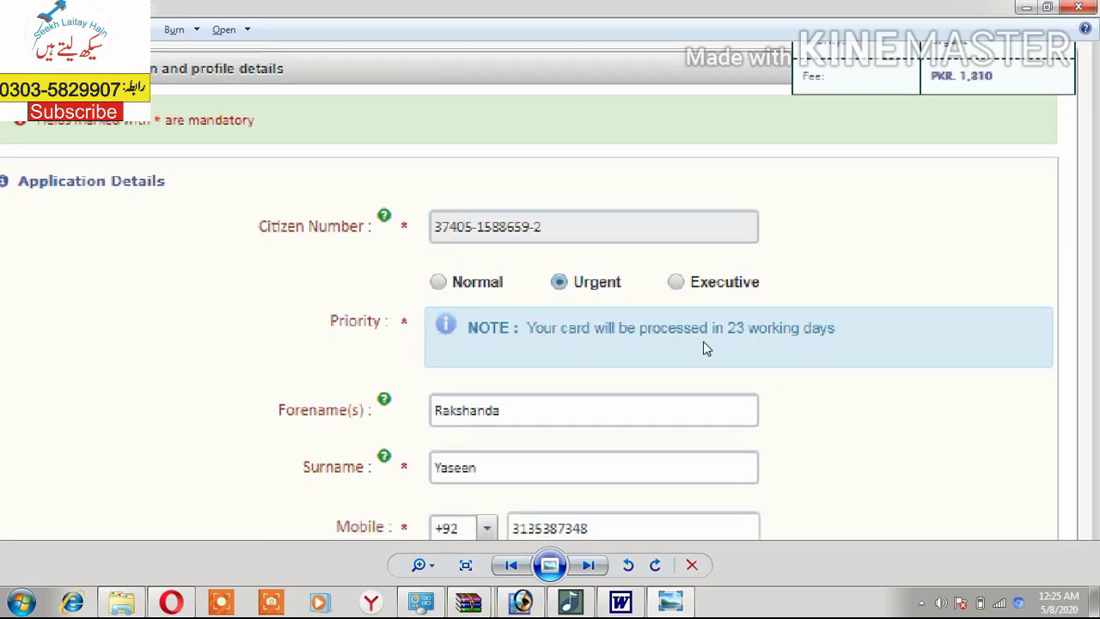
Compare with the Normal priority form and examine the Urgent form's category, priority and fee in the summary table.
key(Left)
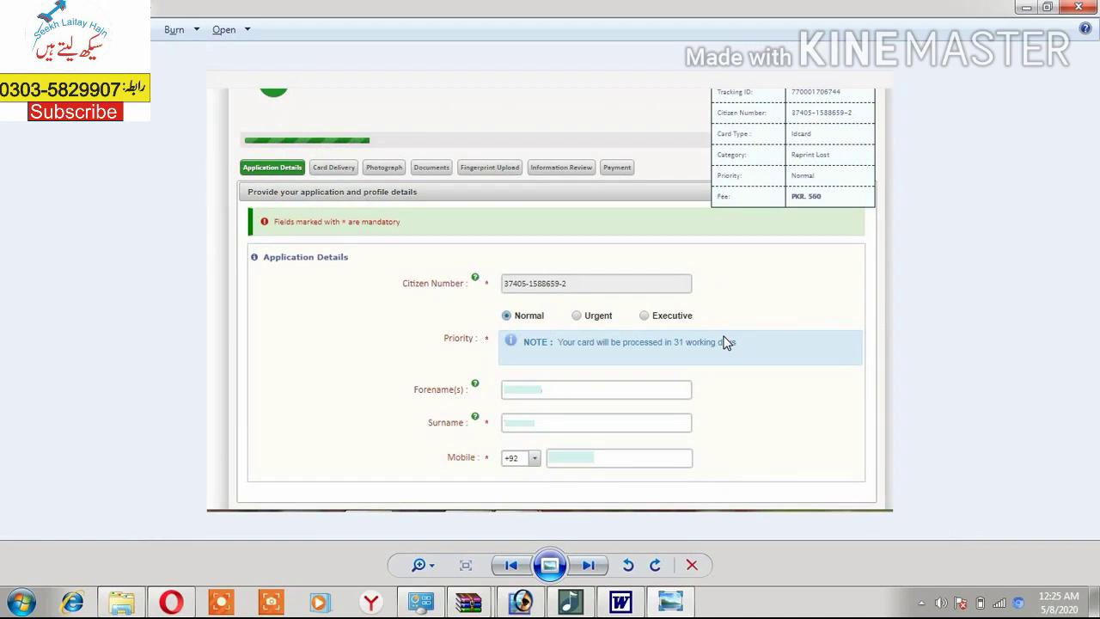
key(Right)
scroll(602, 284, up, 3)
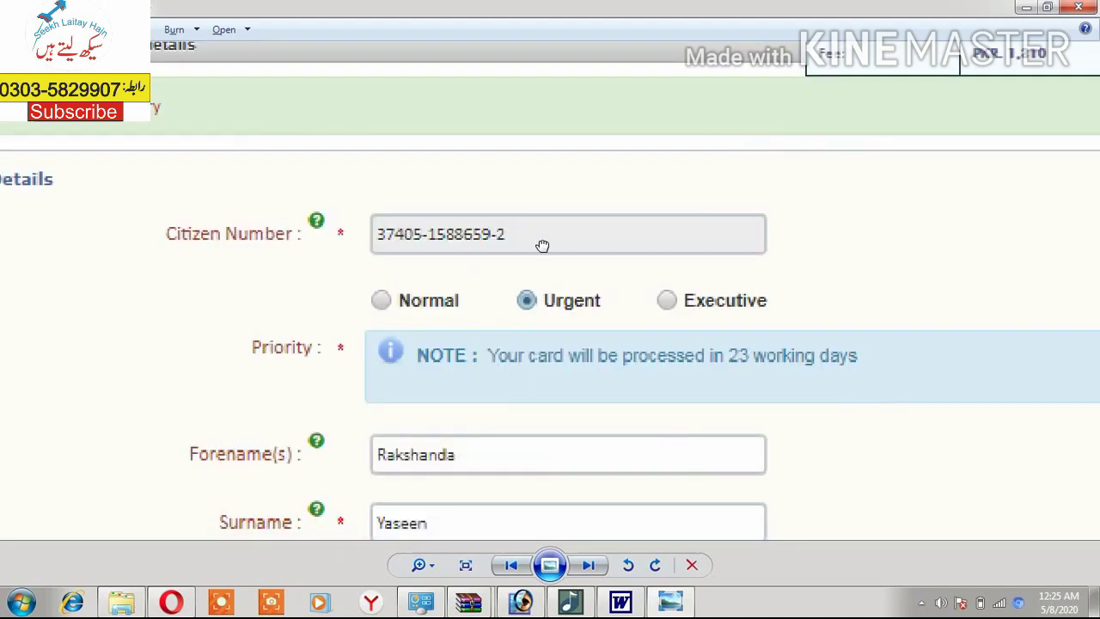
scroll(508, 400, down, 1)
scroll(917, 295, up, 5)
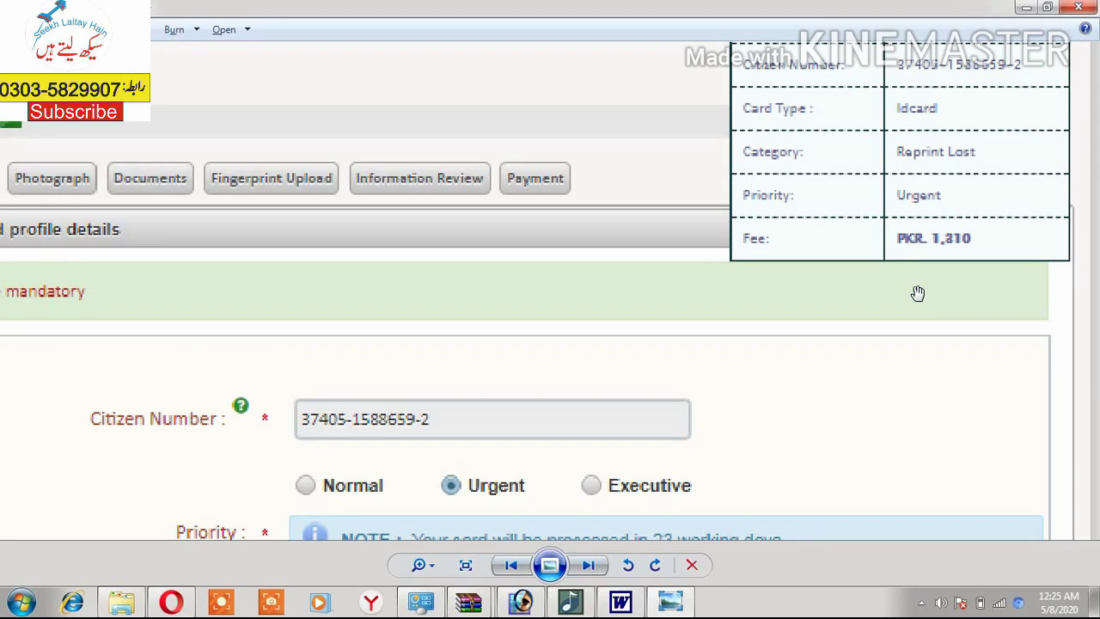
scroll(902, 258, up, 1)
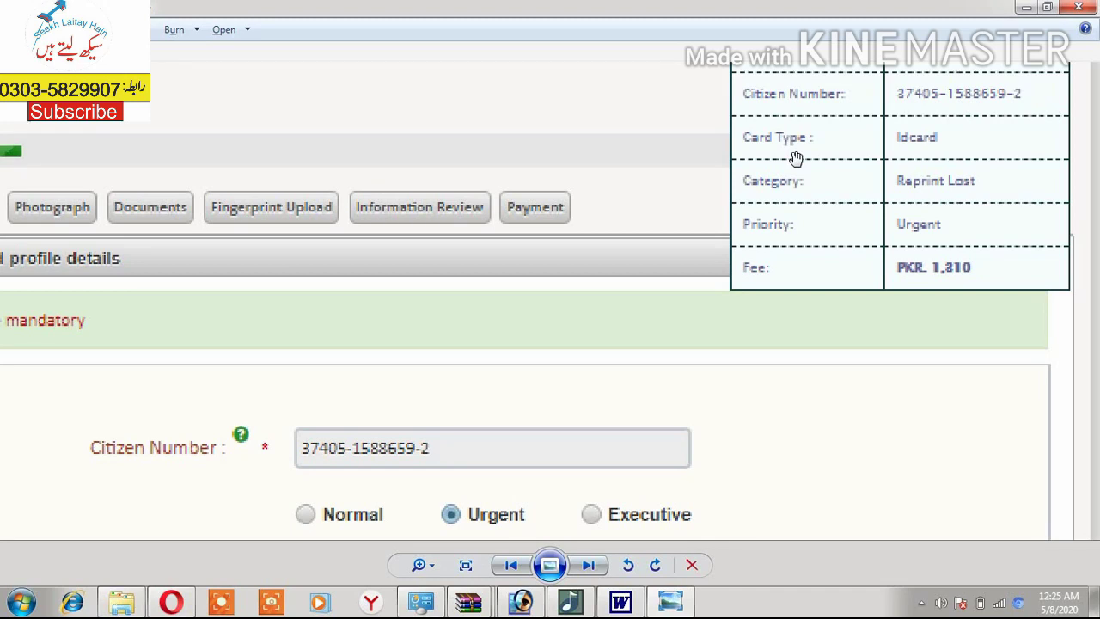
Show the Executive priority form and examine its processing time note and fee up close.
key(Right)
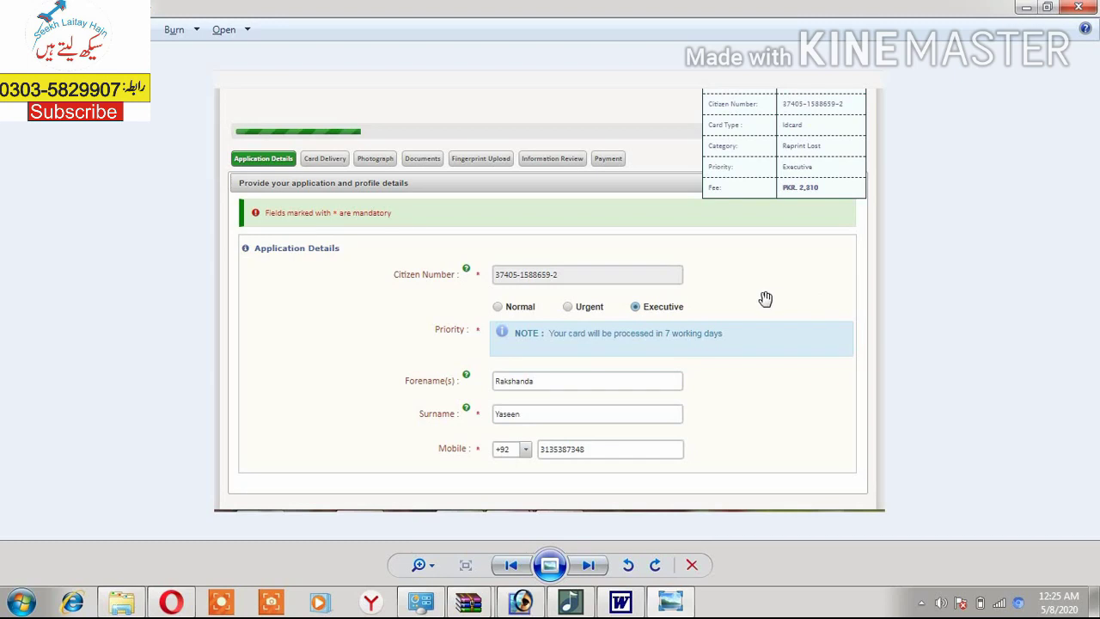
scroll(769, 297, up, 2)
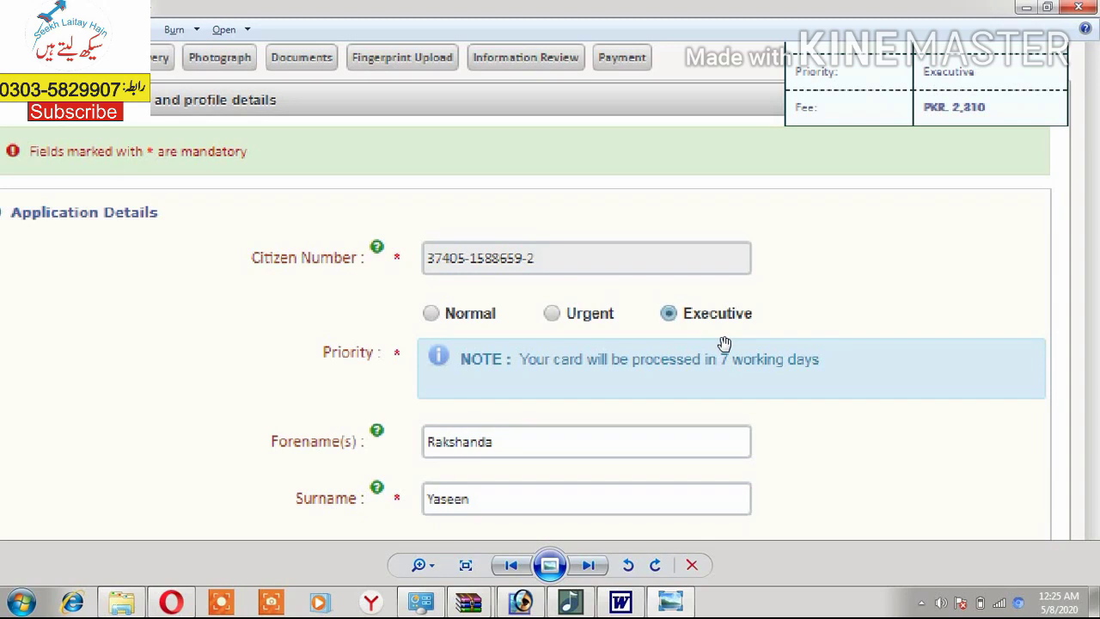
Examine the category, priority and fee in the Executive form's summary table, and return to the whole application details page.
scroll(770, 344, up, 2)
drag(874, 214, 690, 403)
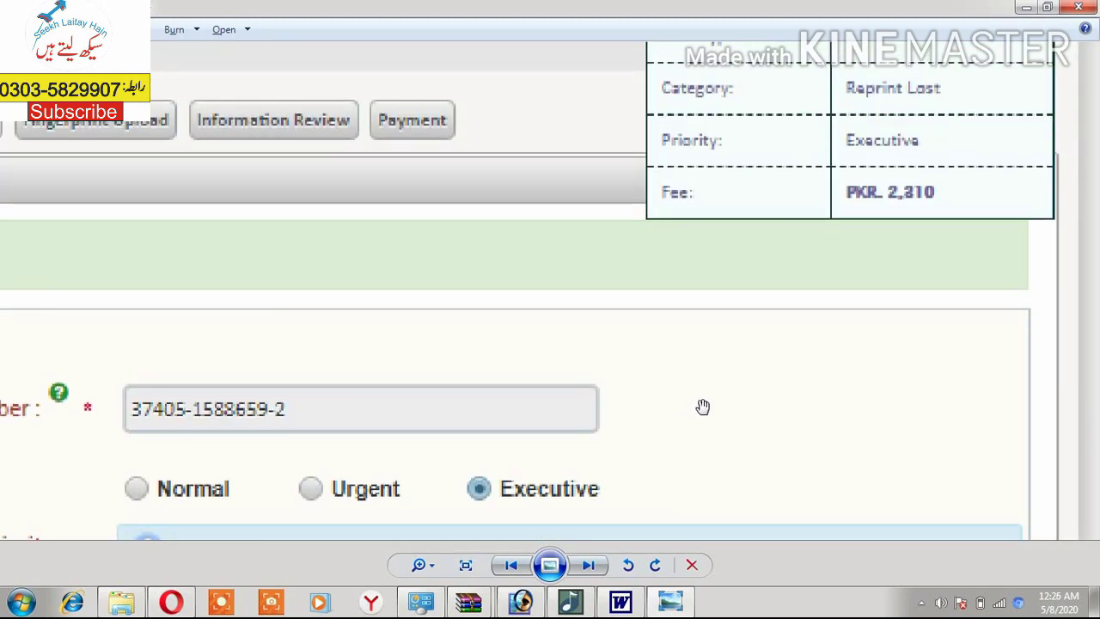
scroll(713, 383, down, 2)
scroll(678, 338, down, 2)
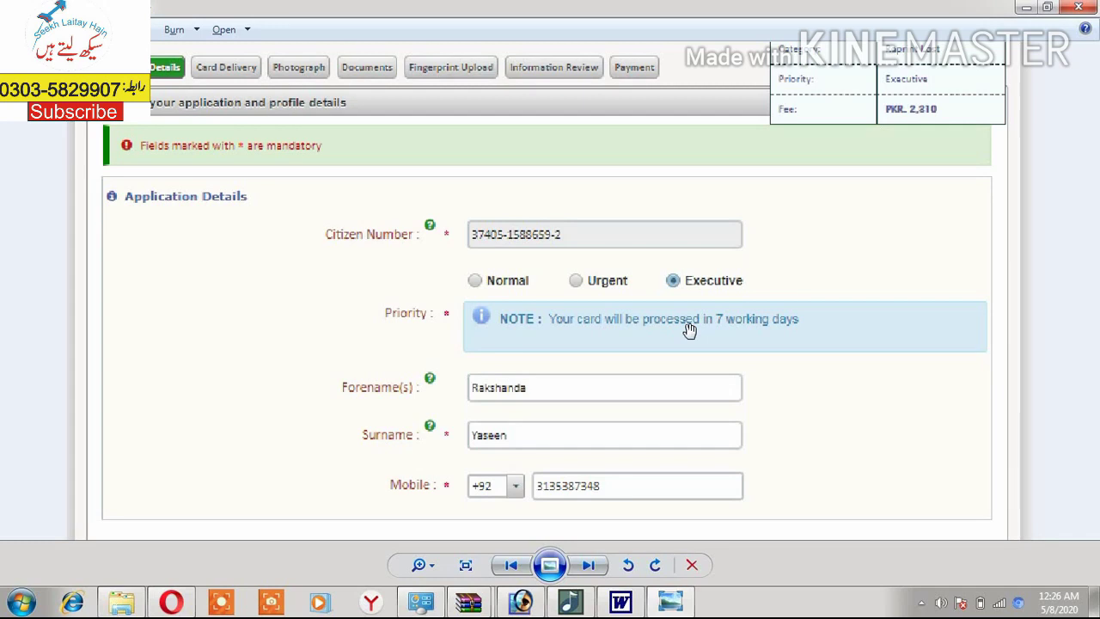
scroll(698, 337, down, 2)
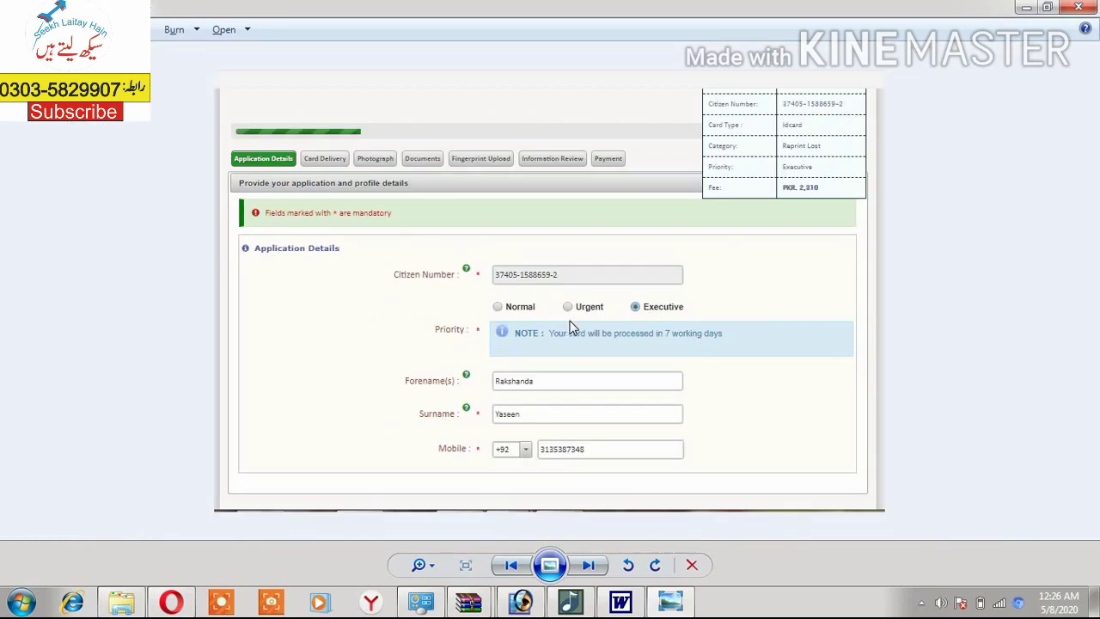
Show the Card Delivery page and examine its delivery country, the permanent or present address choice, and the page's navigation options.
key(Right)
scroll(563, 319, up, 2)
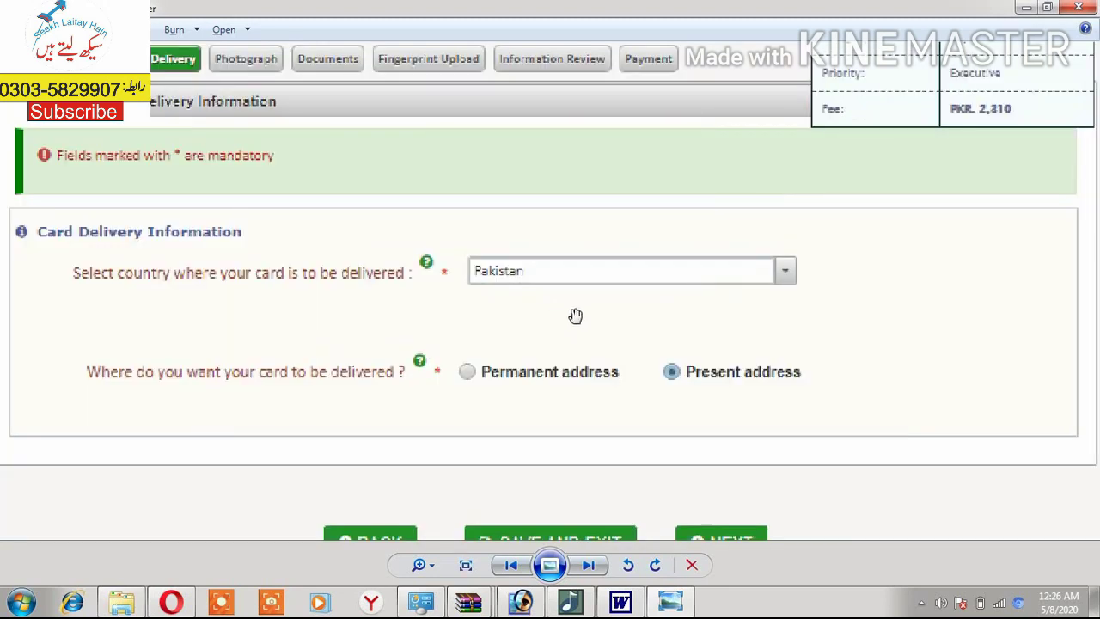
drag(508, 277, 510, 335)
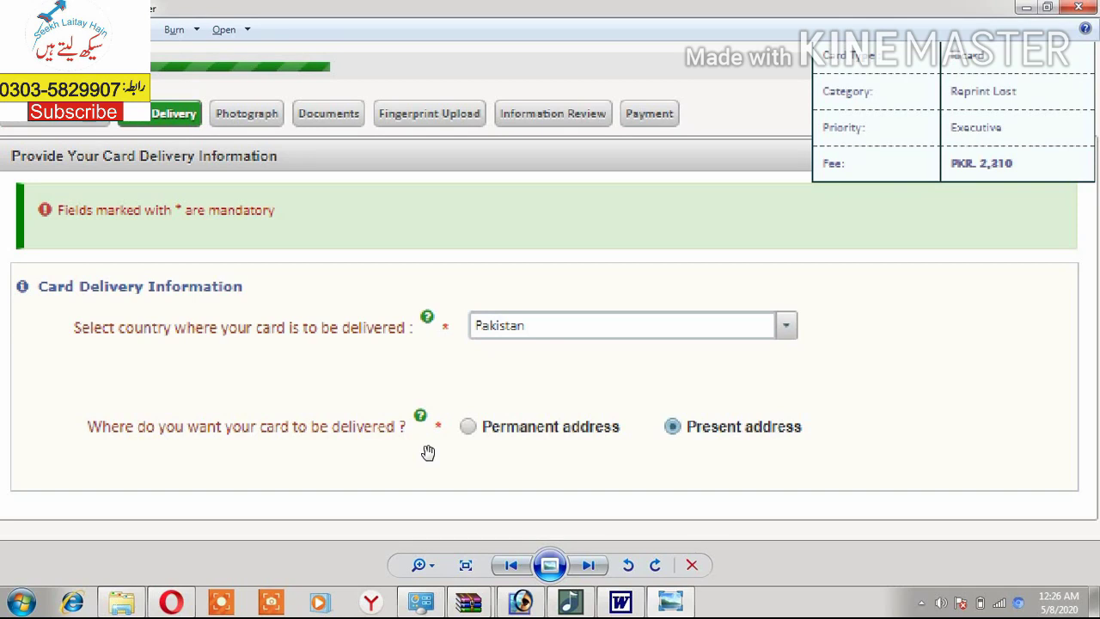
drag(570, 435, 545, 346)
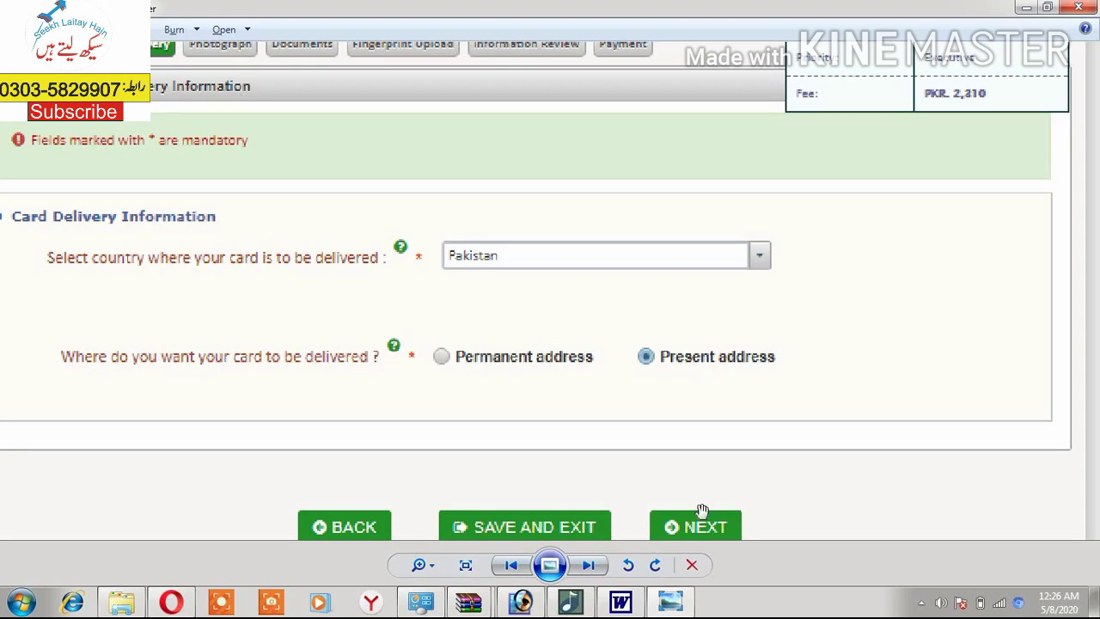
scroll(745, 377, down, 2)
Show the Photograph page and read its photo requirements and the photograph upload steps up close.
key(Right)
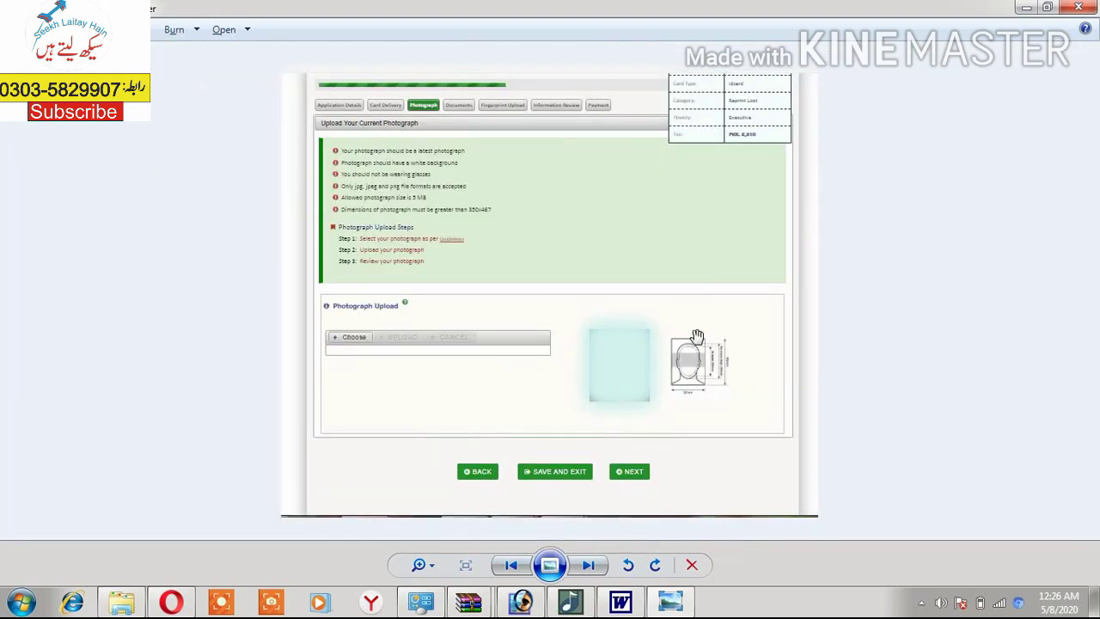
scroll(356, 152, up, 3)
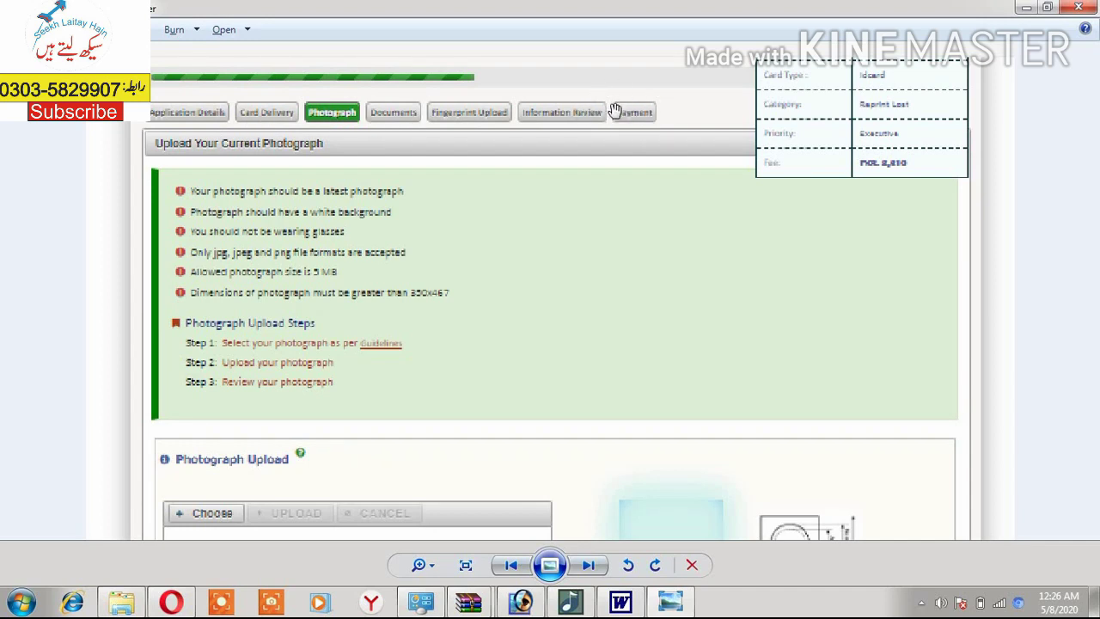
scroll(305, 200, up, 3)
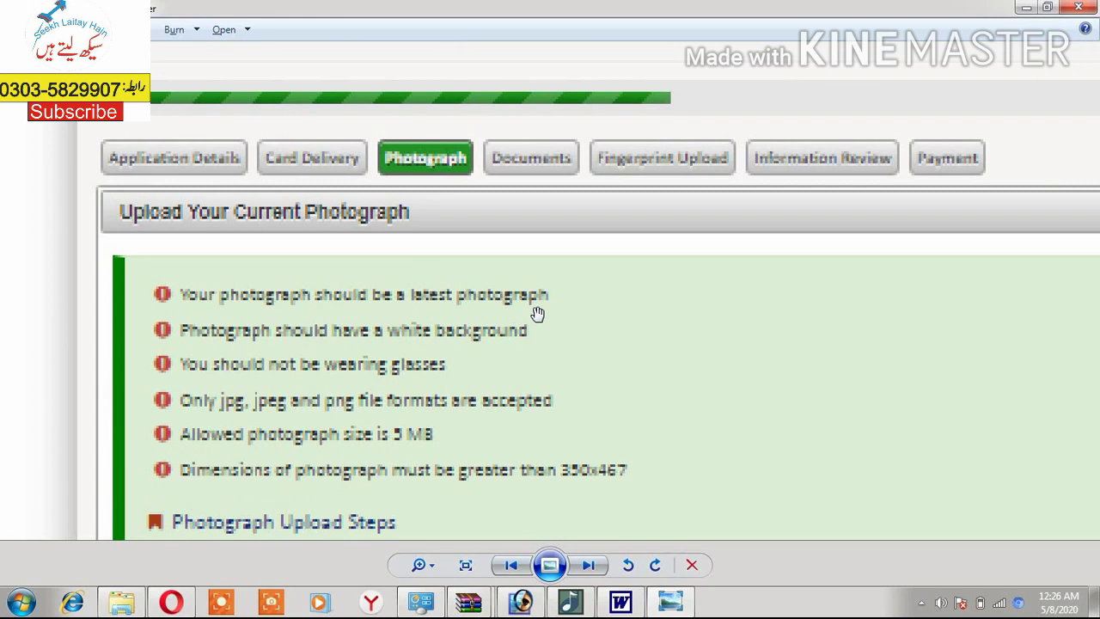
drag(542, 394, 489, 320)
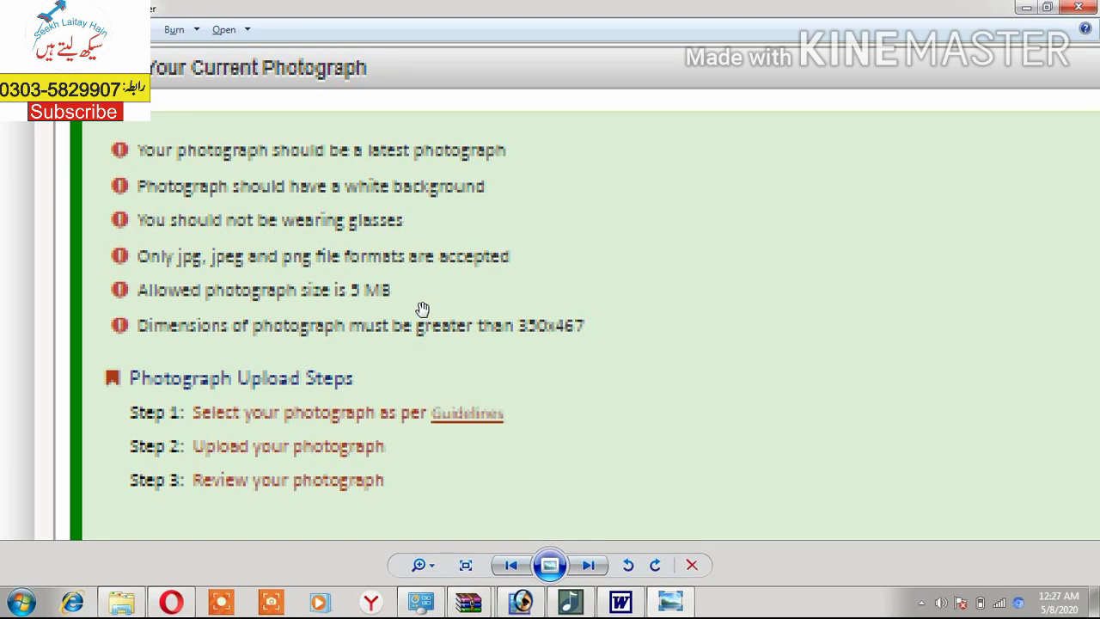
drag(434, 332, 417, 255)
drag(575, 339, 273, 284)
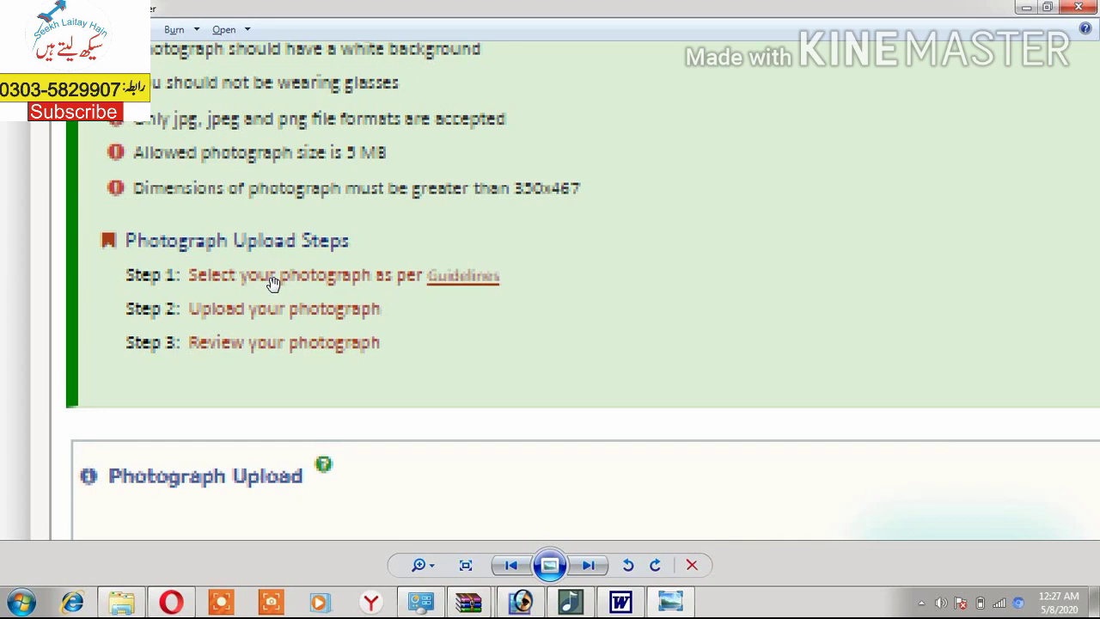
drag(493, 405, 468, 324)
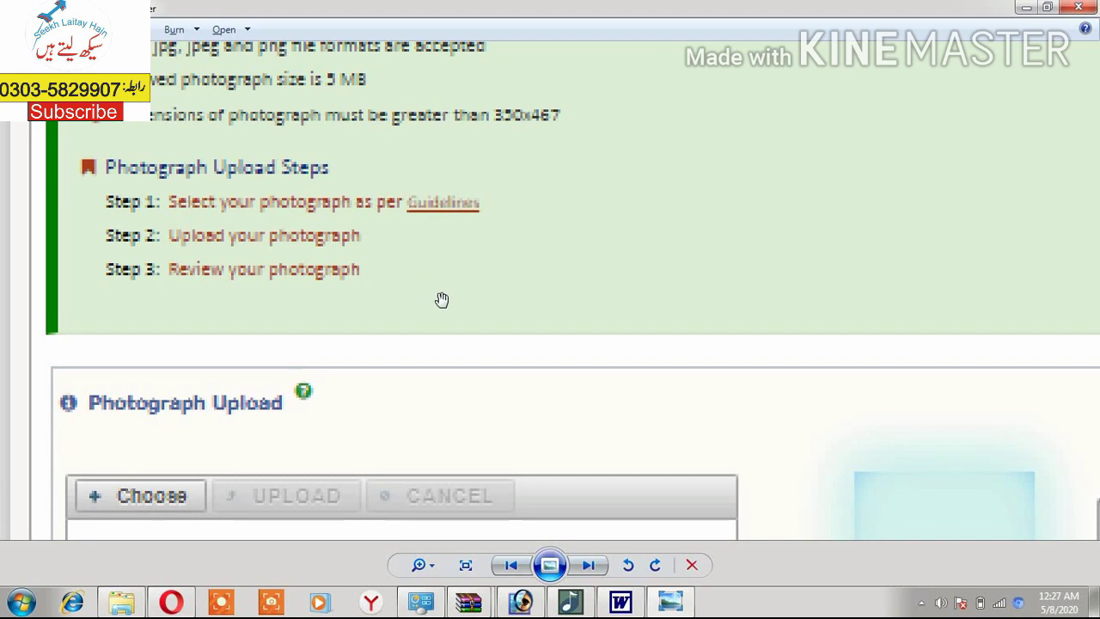
Examine the Photograph Upload section, including the file selection controls, the preview area and the face dimension diagram.
scroll(439, 297, down, 1)
drag(422, 373, 458, 261)
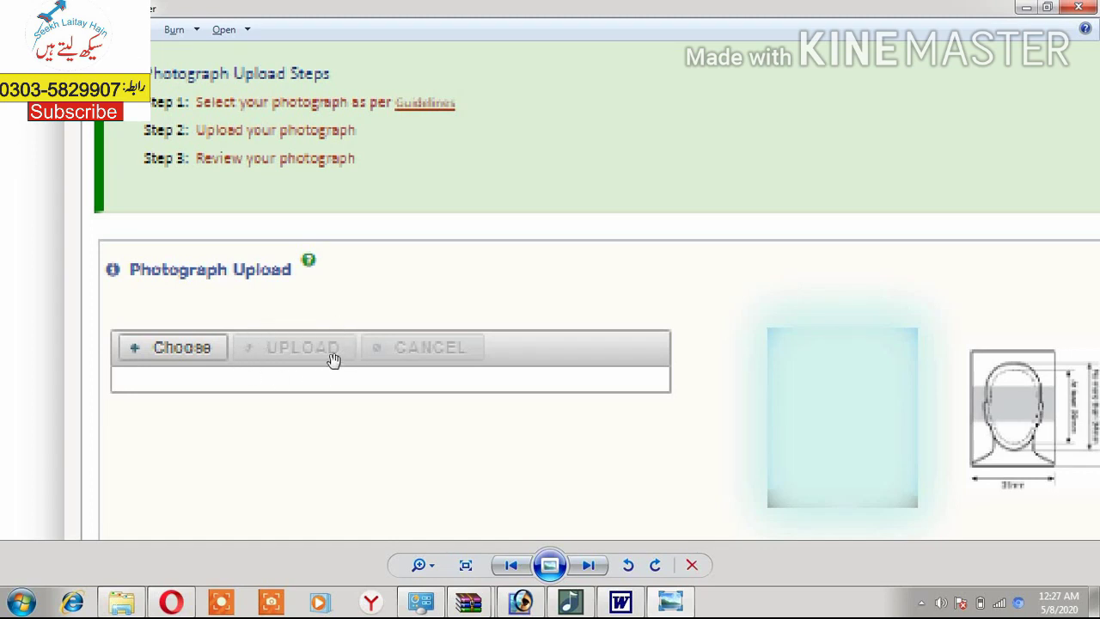
drag(457, 373, 265, 353)
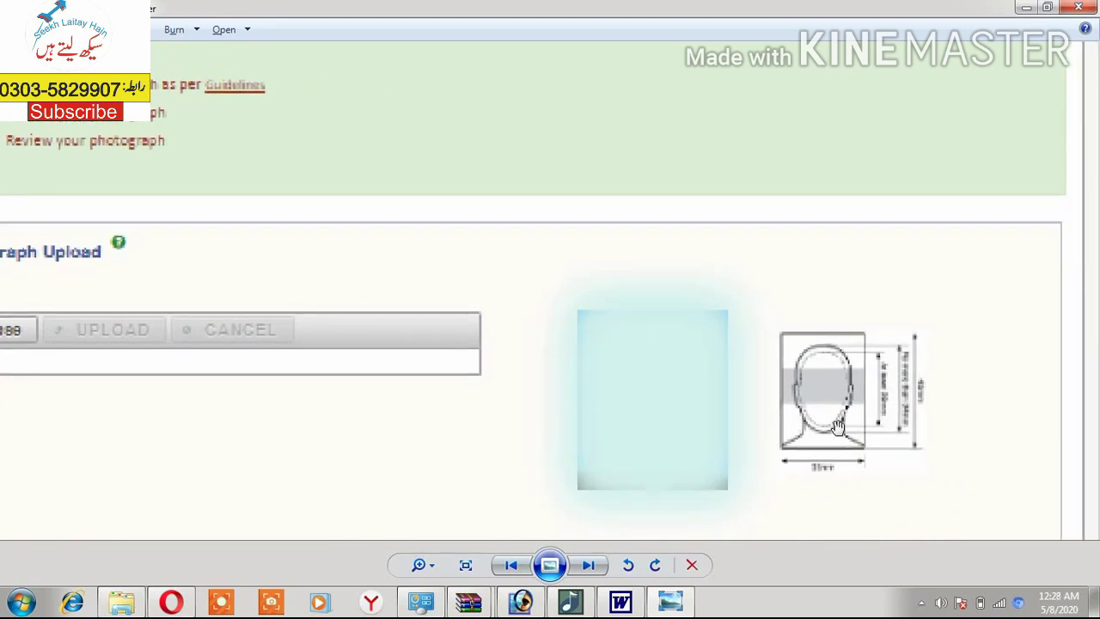
scroll(891, 373, down, 1)
scroll(795, 378, up, 1)
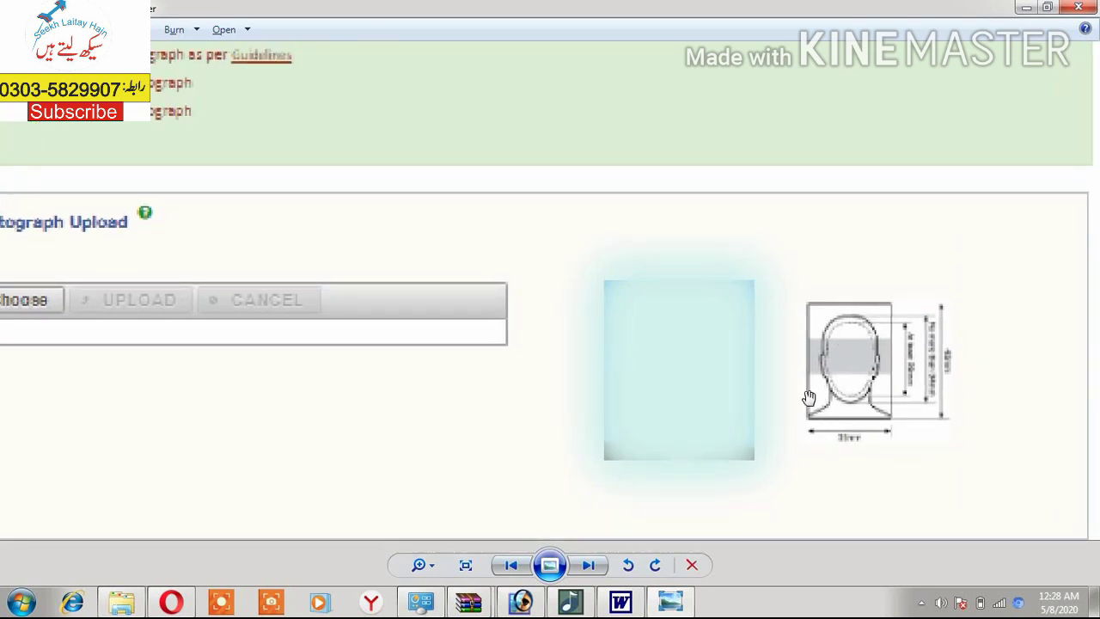
drag(829, 419, 906, 357)
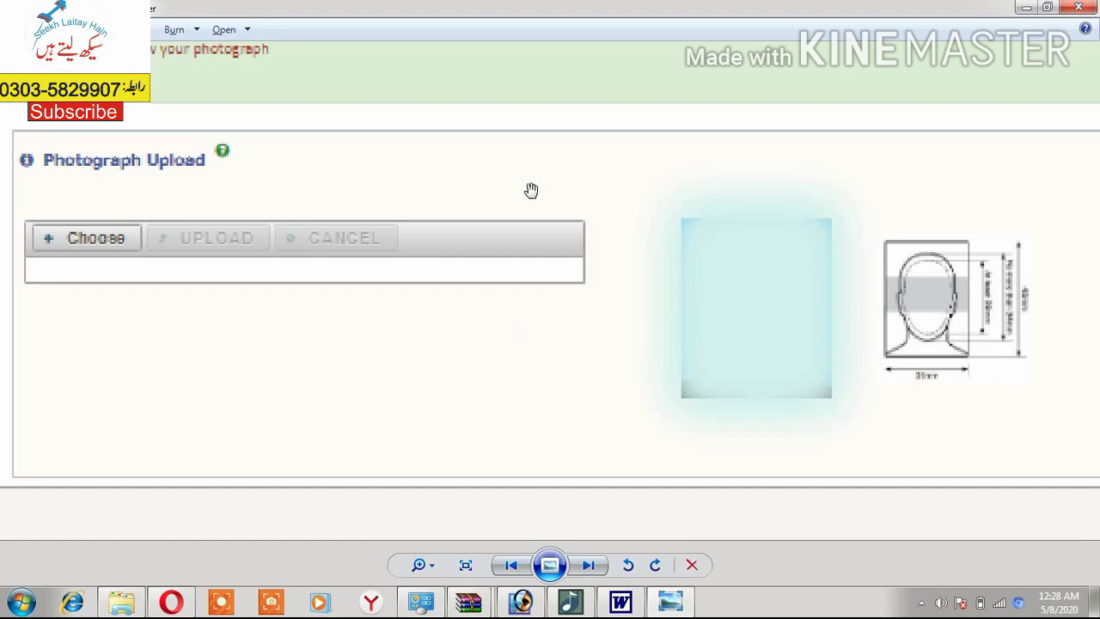
drag(562, 250, 628, 483)
drag(737, 455, 653, 314)
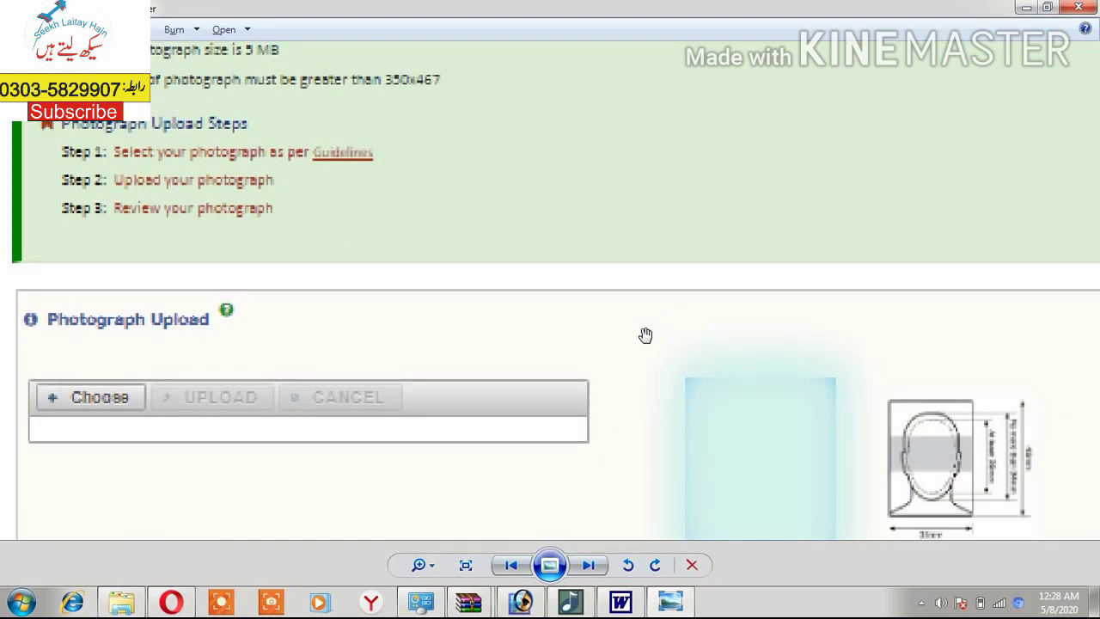
scroll(645, 334, down, 5)
Show the Documents page and read its notes on optional uploading, guidelines, accepted file formats and document size.
key(Right)
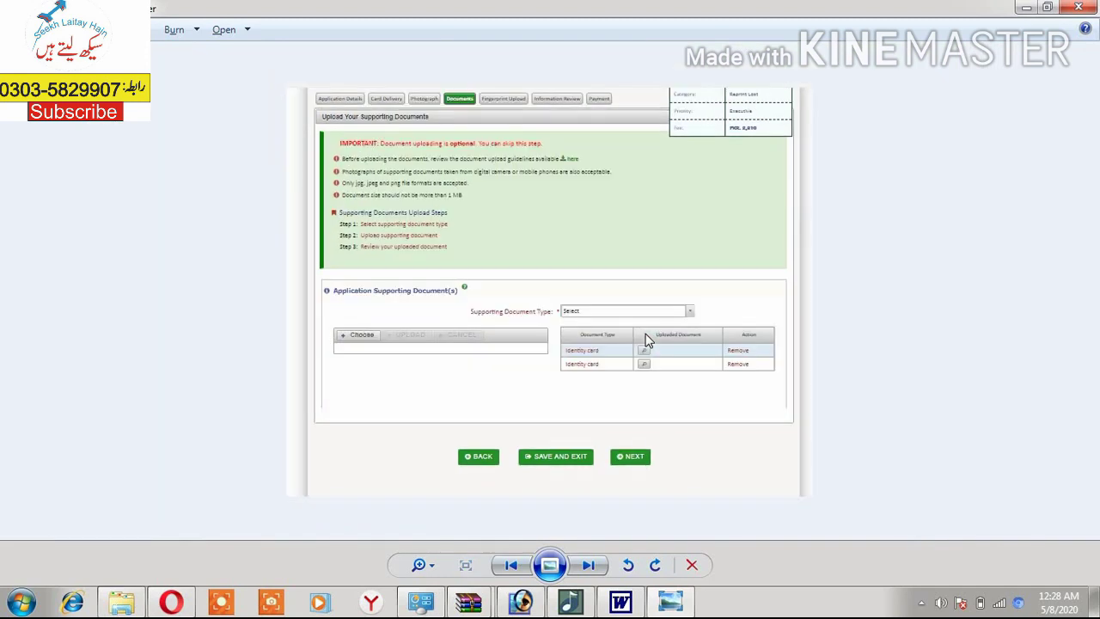
scroll(564, 292, up, 5)
drag(564, 294, 586, 501)
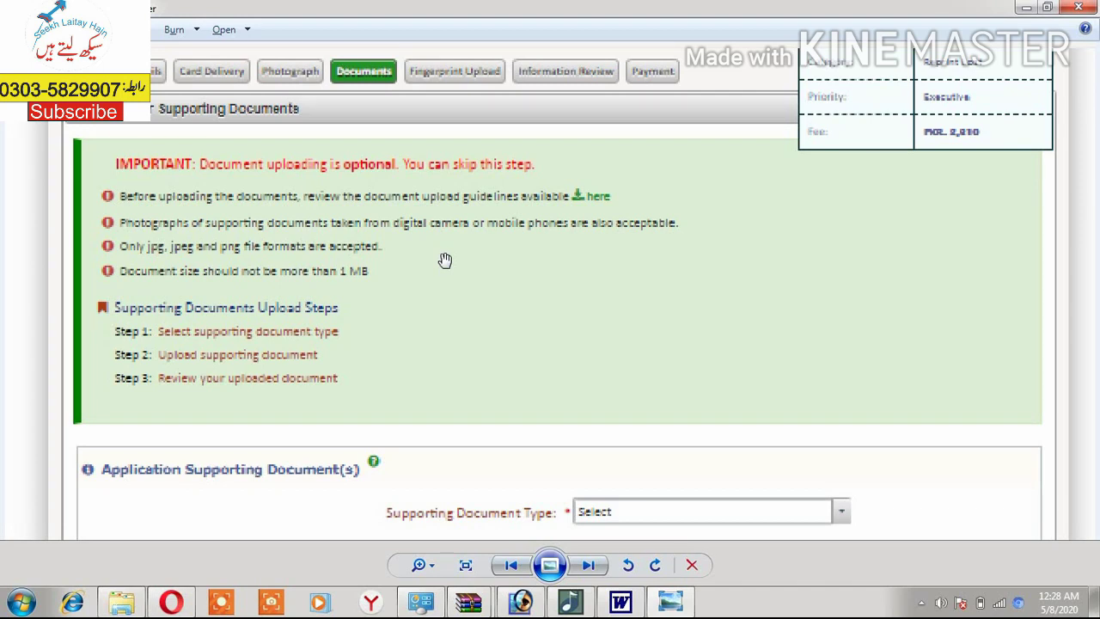
scroll(418, 253, up, 2)
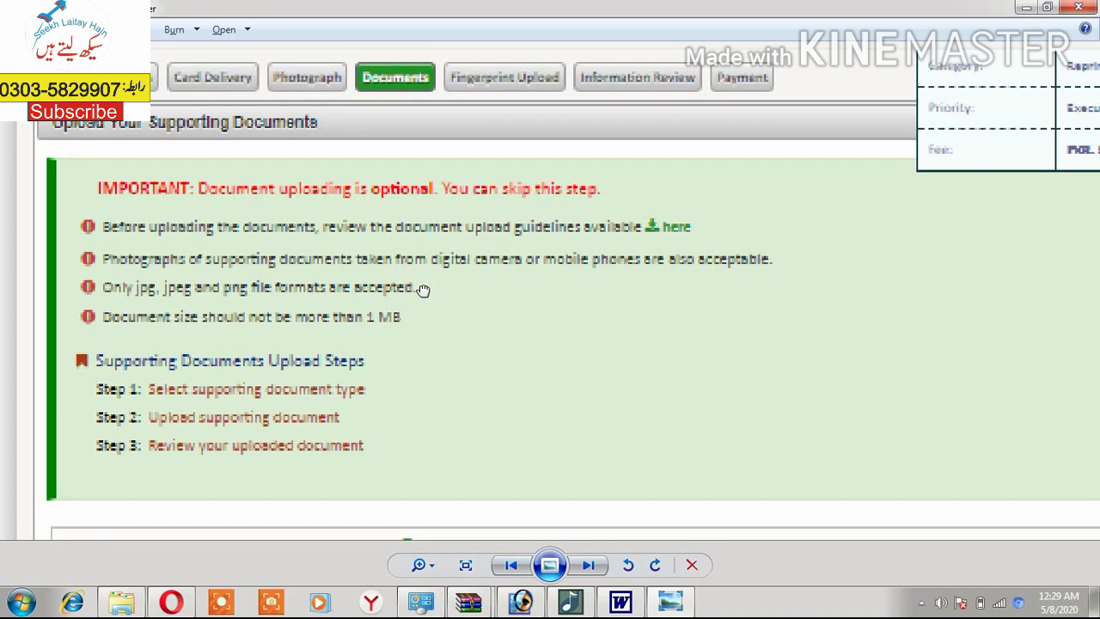
scroll(295, 286, up, 1)
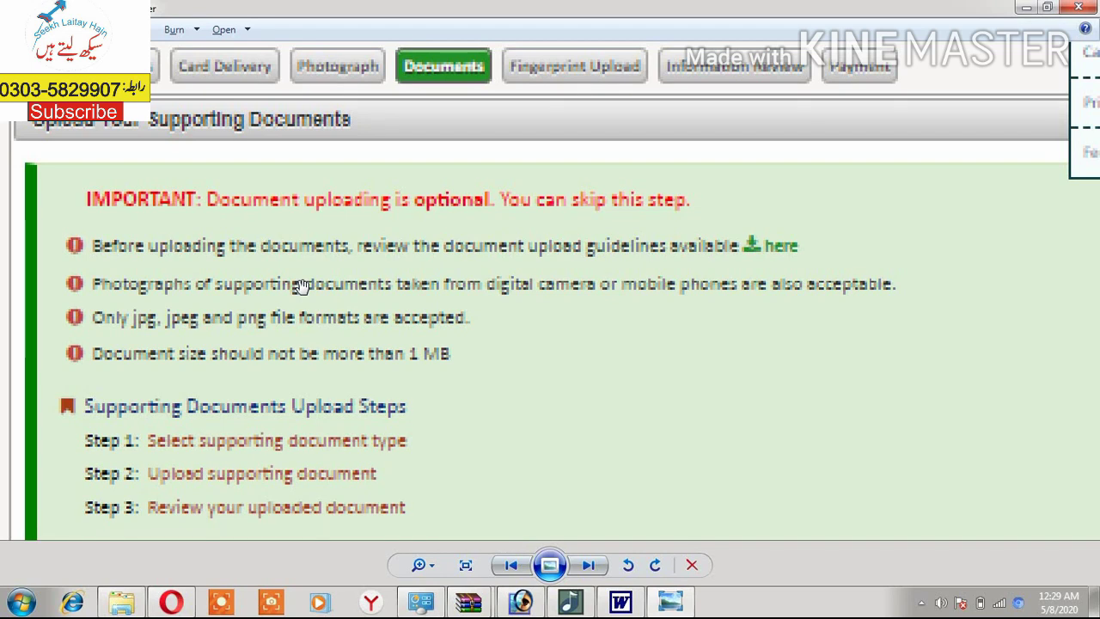
drag(562, 344, 541, 333)
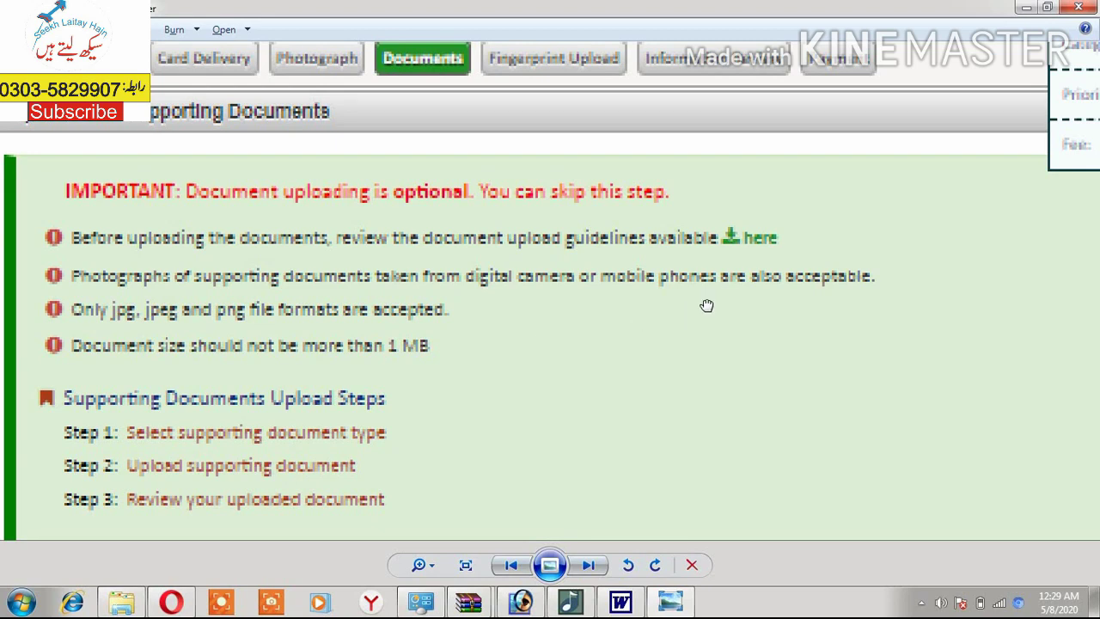
drag(714, 316, 696, 294)
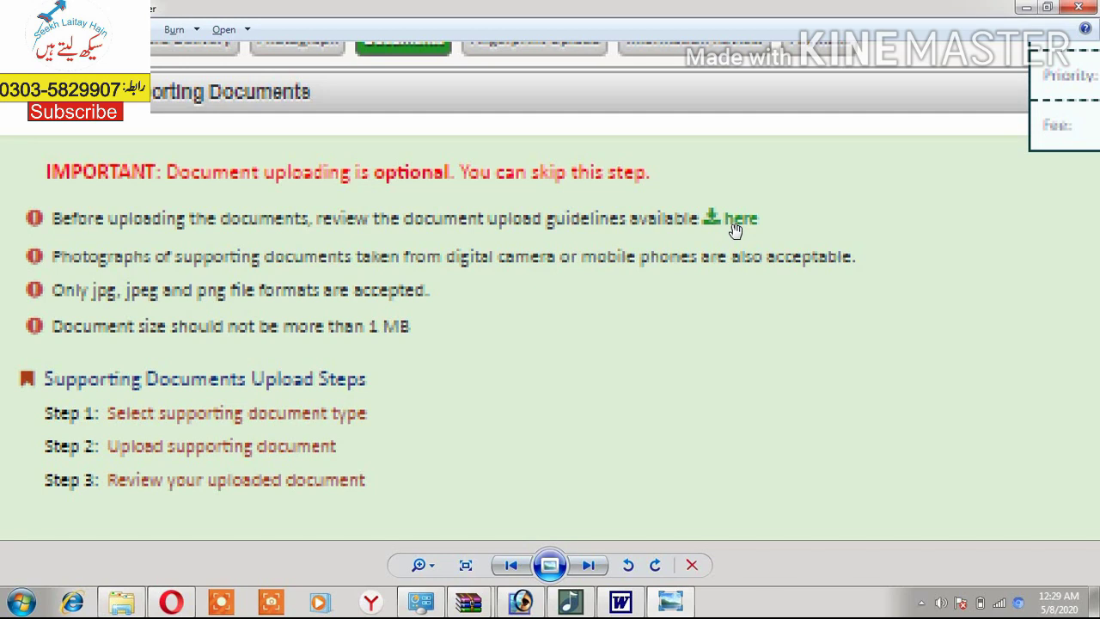
drag(637, 322, 628, 280)
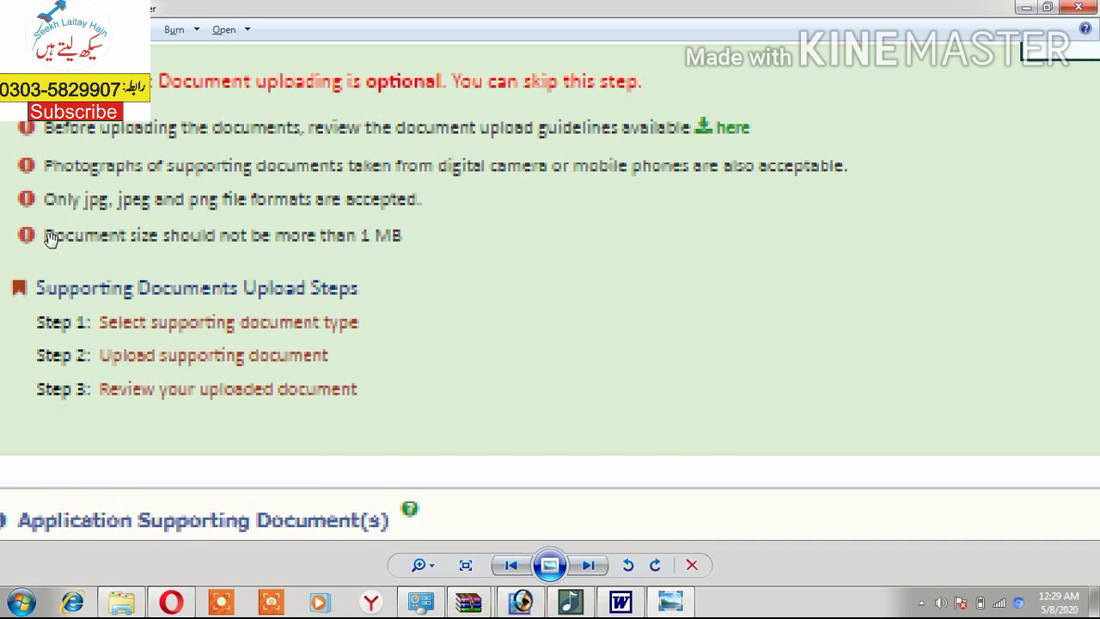
Examine the Application Supporting Documents section, including the document type, file selection controls and uploaded documents table.
drag(410, 321, 430, 126)
drag(576, 238, 637, 171)
drag(454, 312, 224, 295)
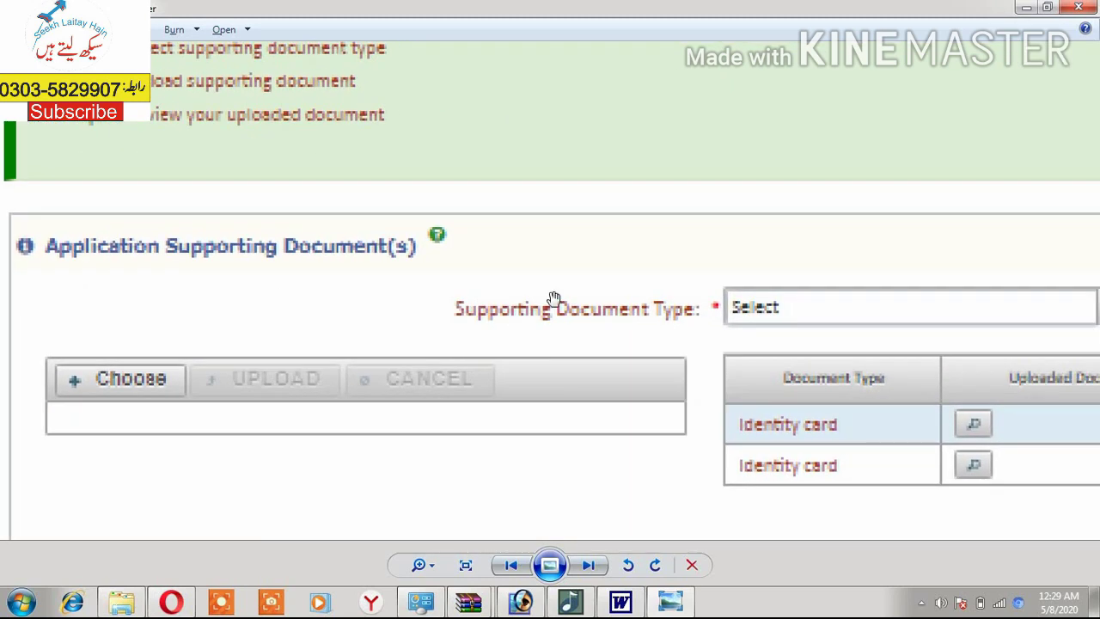
scroll(527, 277, down, 1)
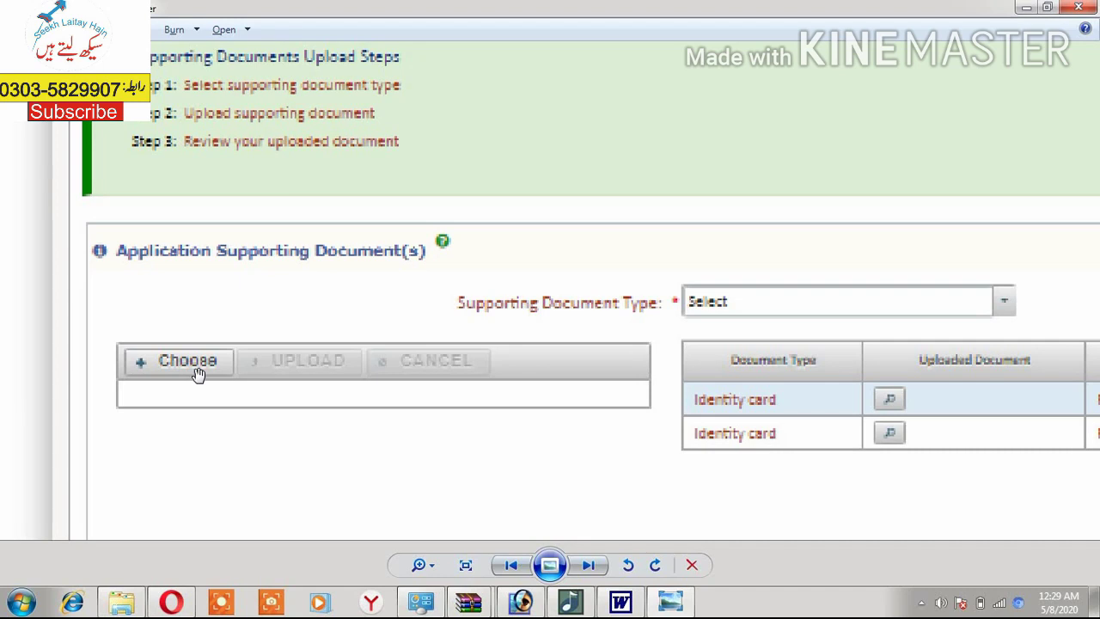
drag(344, 416, 234, 405)
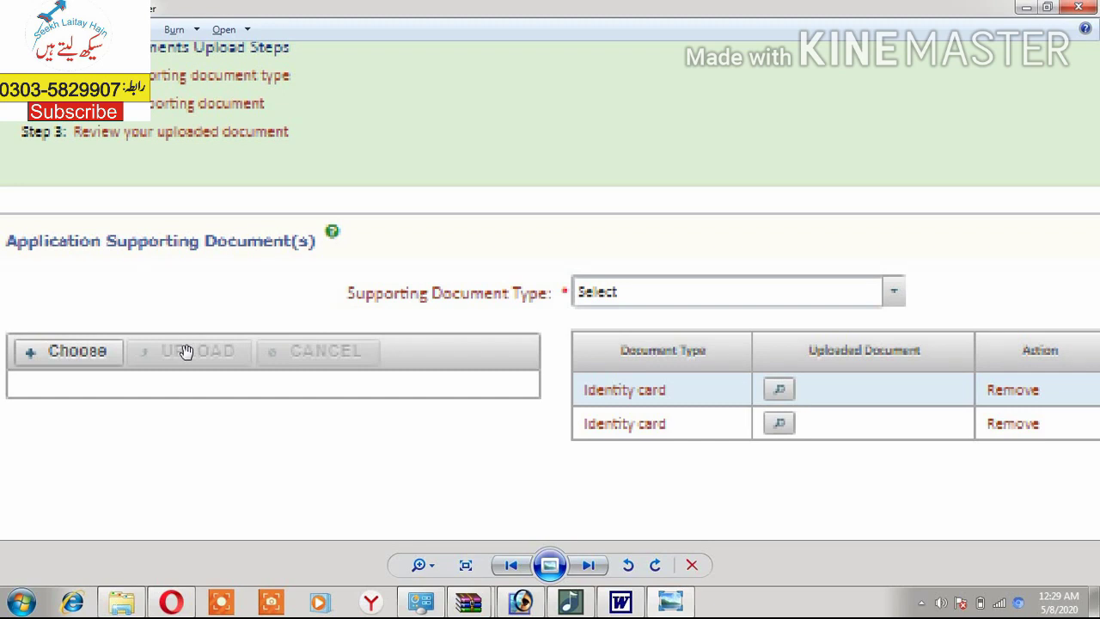
drag(436, 368, 339, 334)
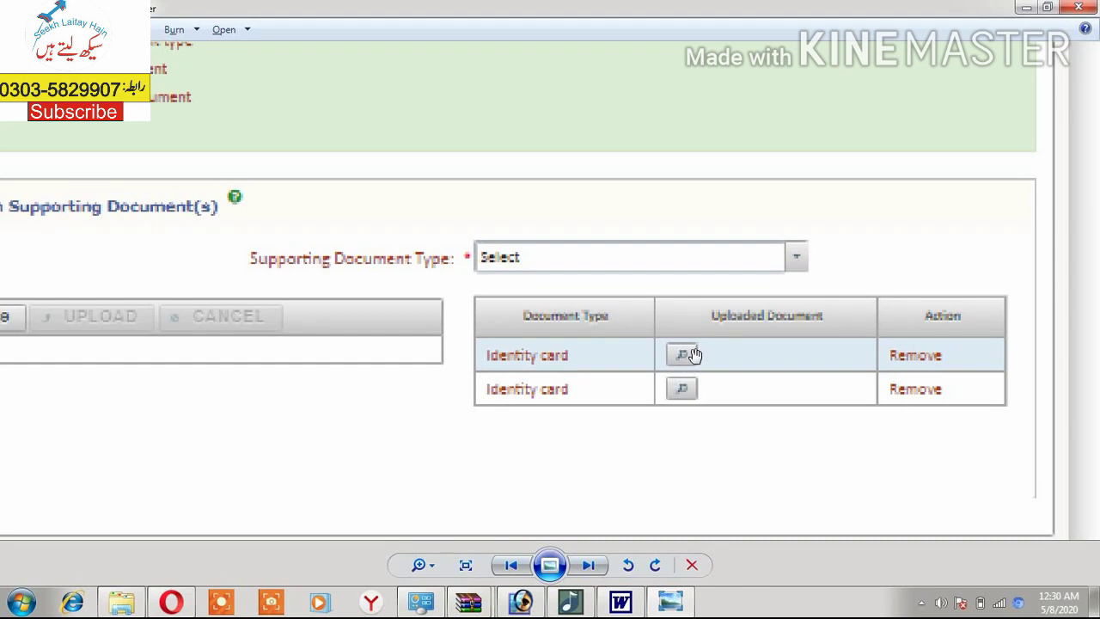
scroll(695, 355, down, 2)
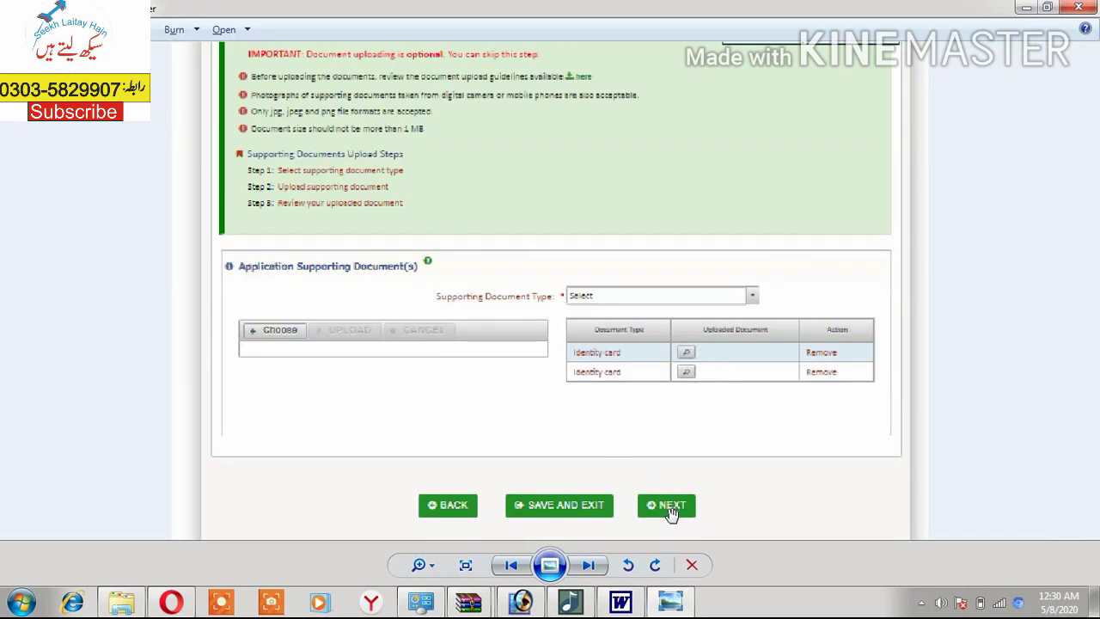
scroll(674, 518, down, 1)
Show the Fingerprint Upload page and read its instructions on the prescribed form, guidelines, file formats and upload steps.
key(Right)
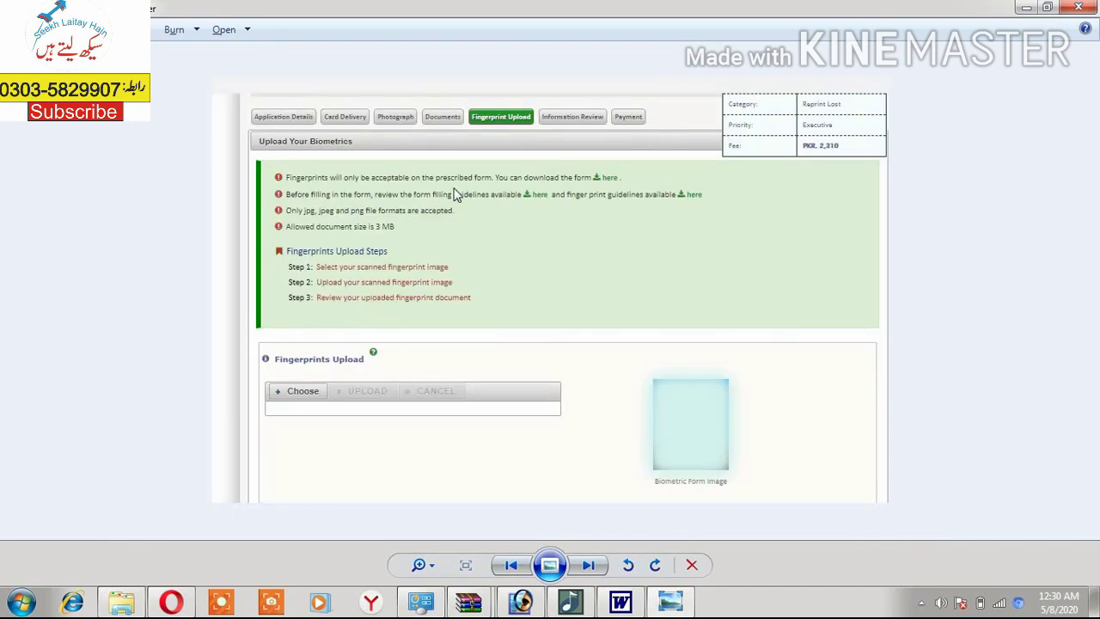
scroll(514, 302, up, 3)
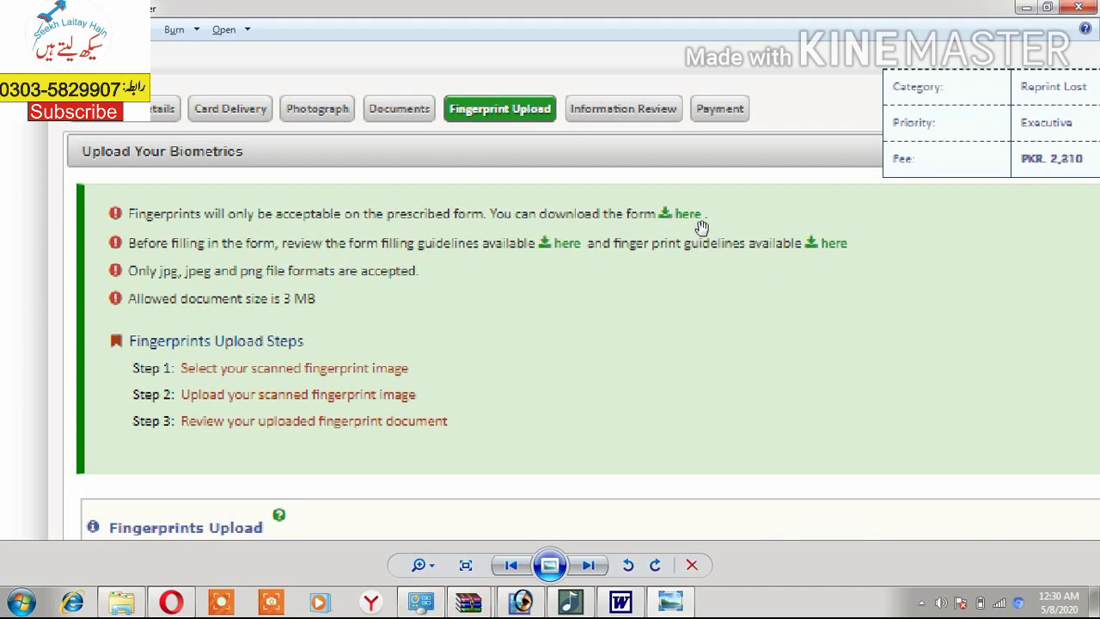
scroll(740, 241, down, 3)
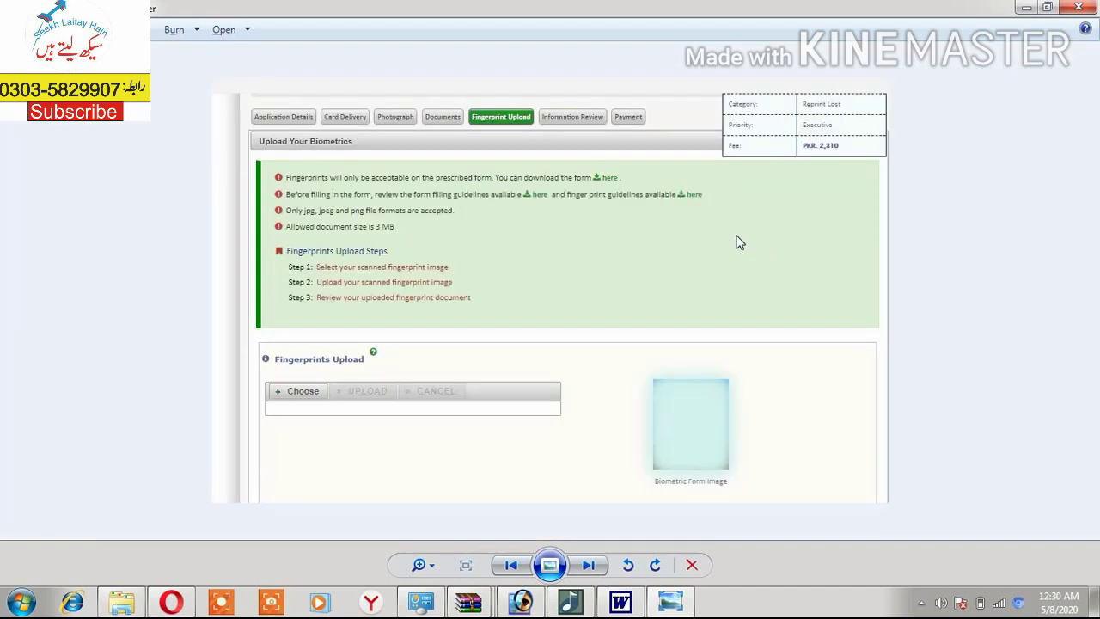
Show the Finger Print Acquisition Form and examine its tracking ID, applicant's details and right-hand fingerprint boxes.
key(Right)
scroll(651, 171, up, 3)
scroll(670, 482, down, 3)
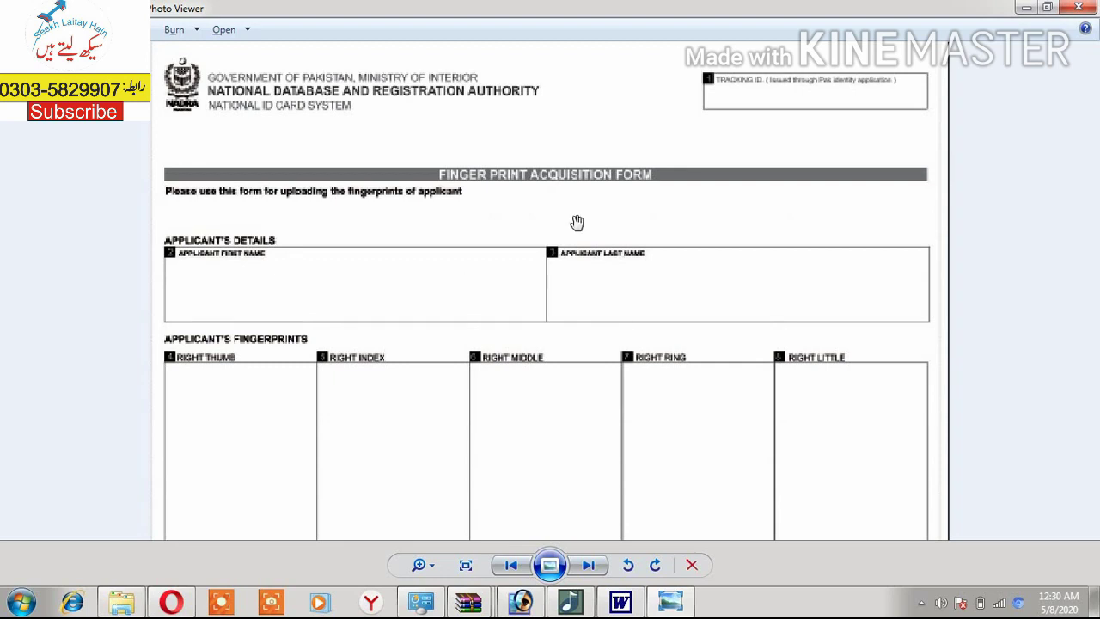
scroll(622, 344, up, 2)
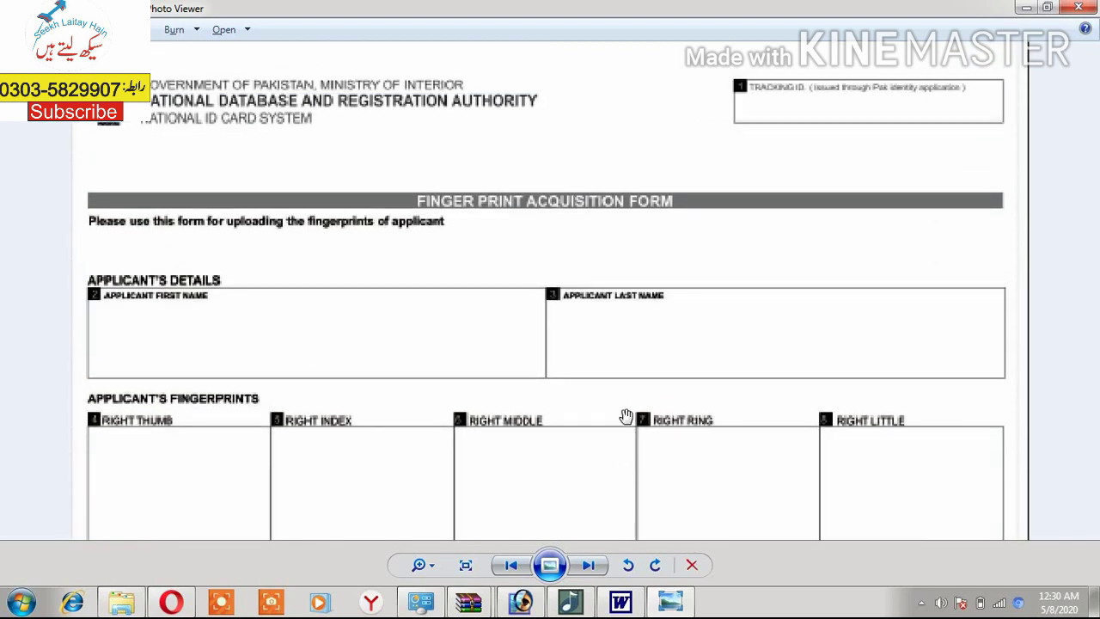
drag(572, 312, 250, 299)
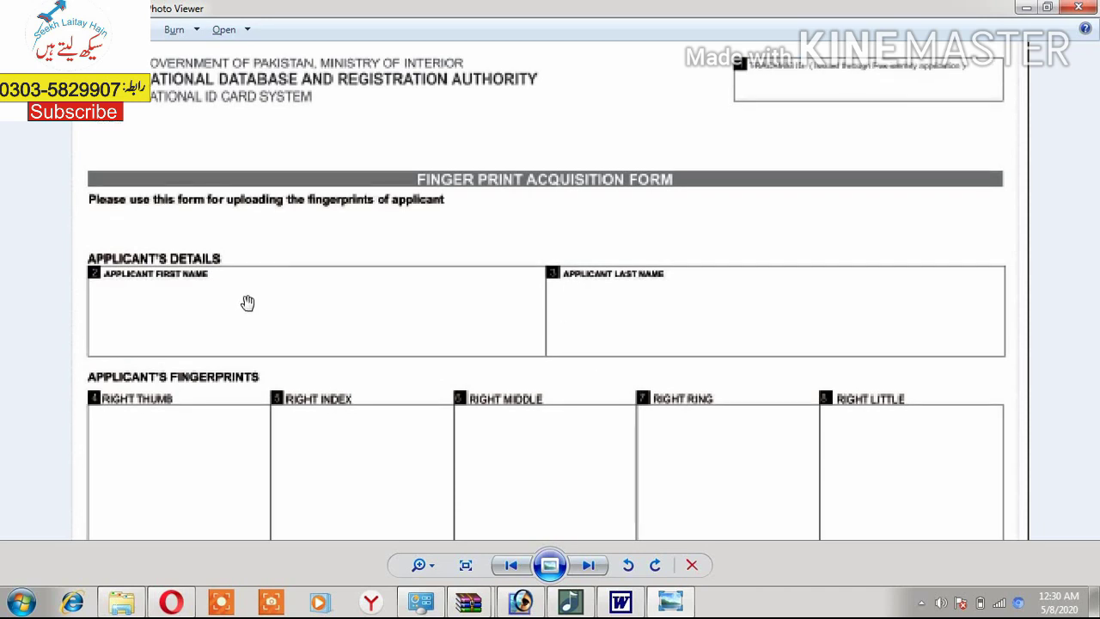
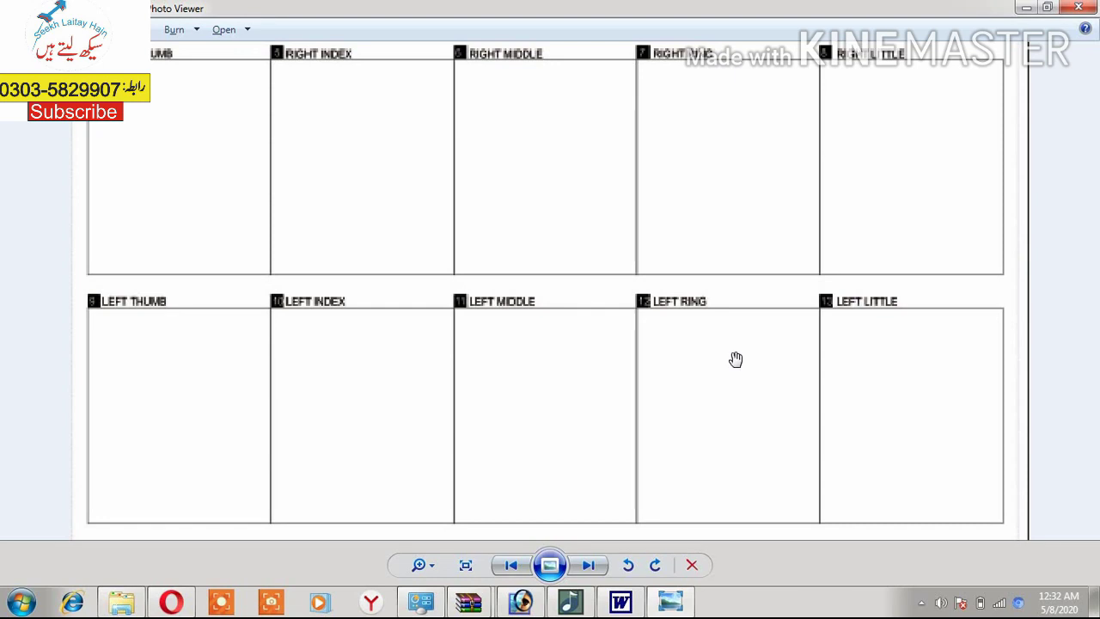
Examine the form's left-hand fingerprint boxes and read the instructions on scanning and filling it in.
scroll(734, 359, down, 2)
scroll(539, 409, up, 2)
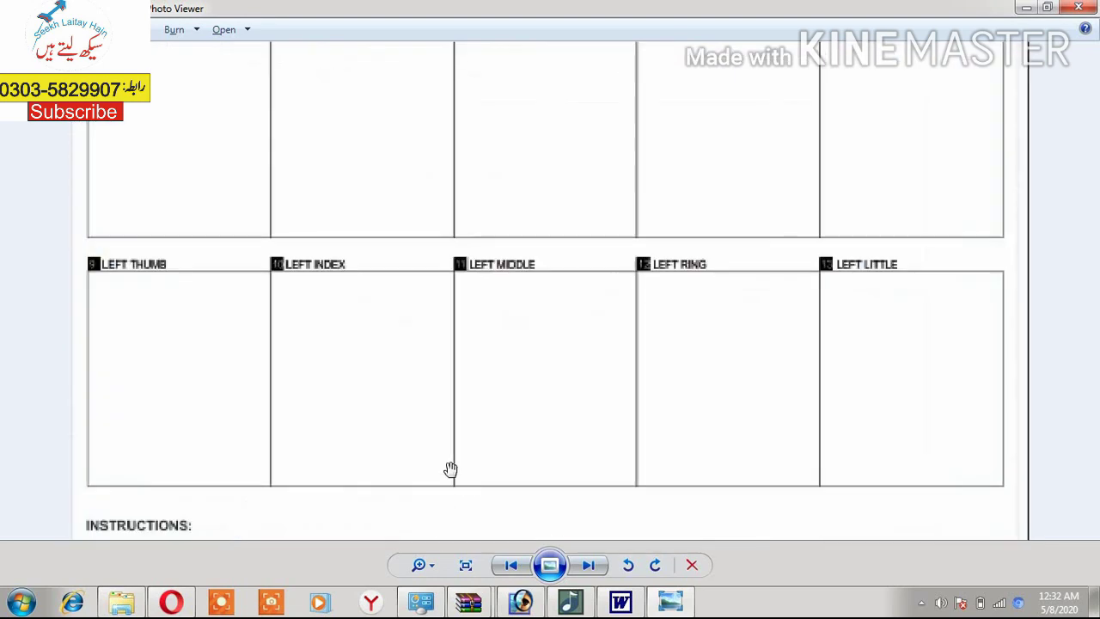
drag(451, 469, 442, 290)
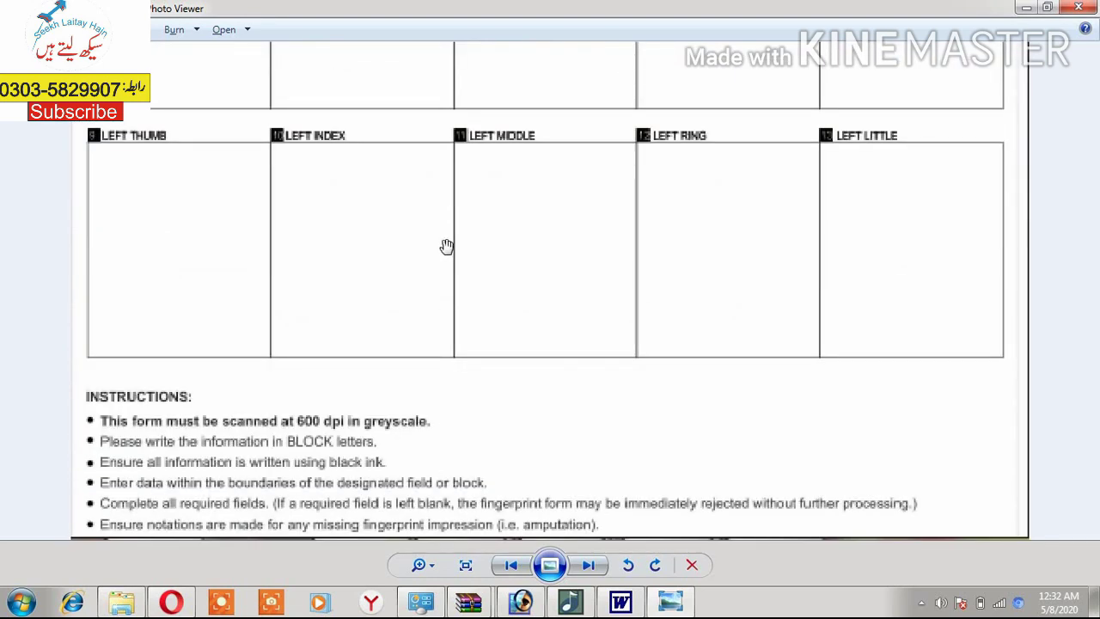
drag(714, 228, 634, 253)
scroll(249, 429, up, 1)
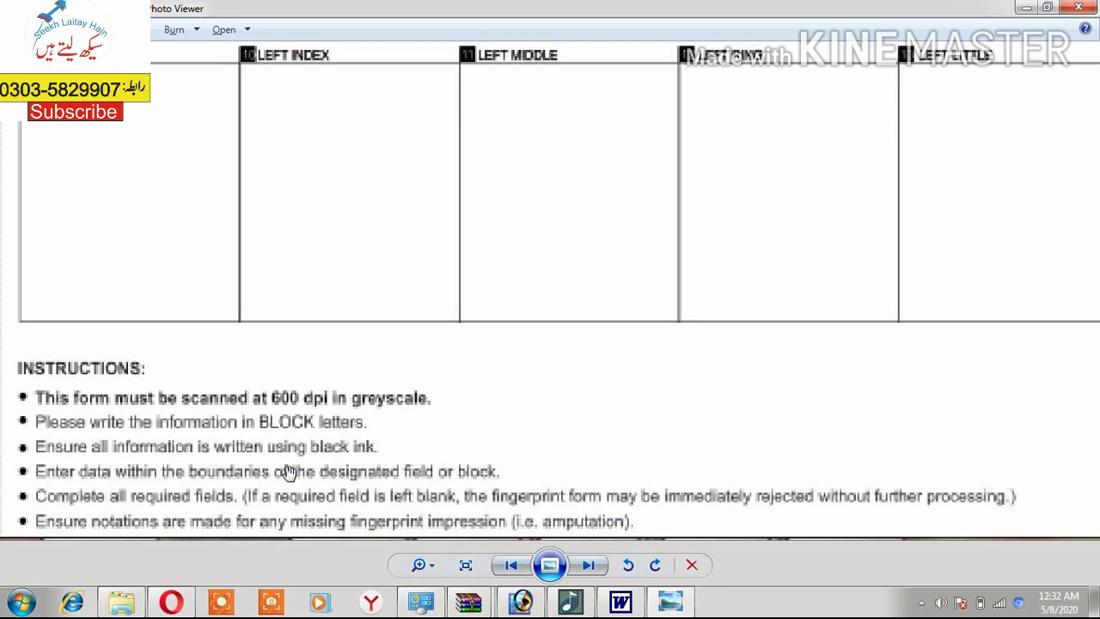
scroll(280, 469, down, 1)
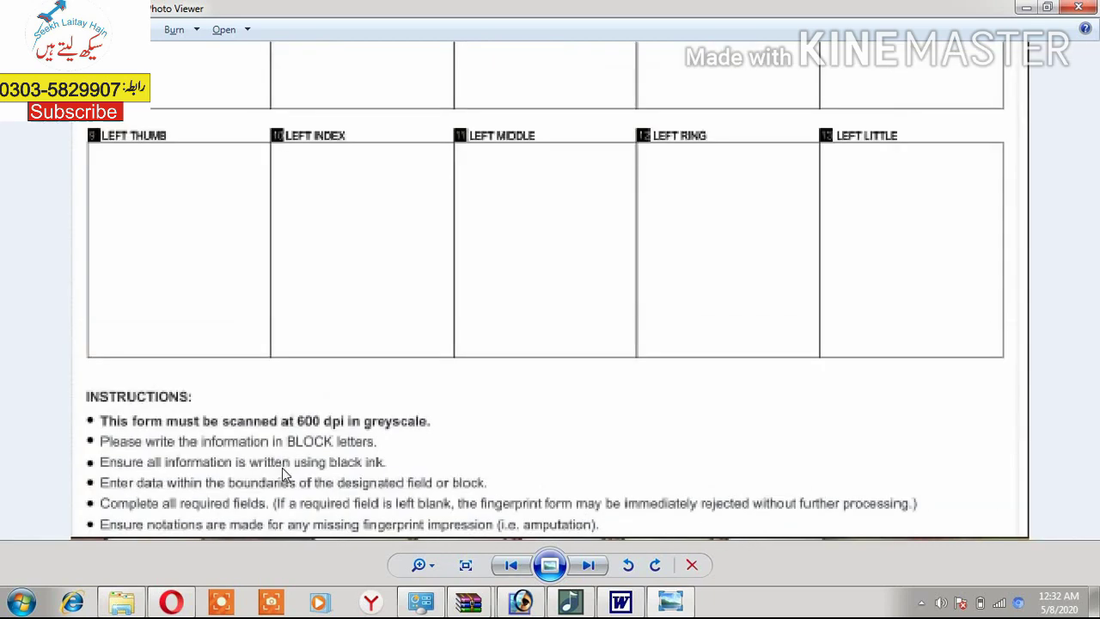
Show the Information Review page and look over its review note, personal details, supporting documents and declarations.
scroll(282, 468, down, 3)
key(Right)
scroll(287, 467, up, 4)
drag(390, 164, 369, 515)
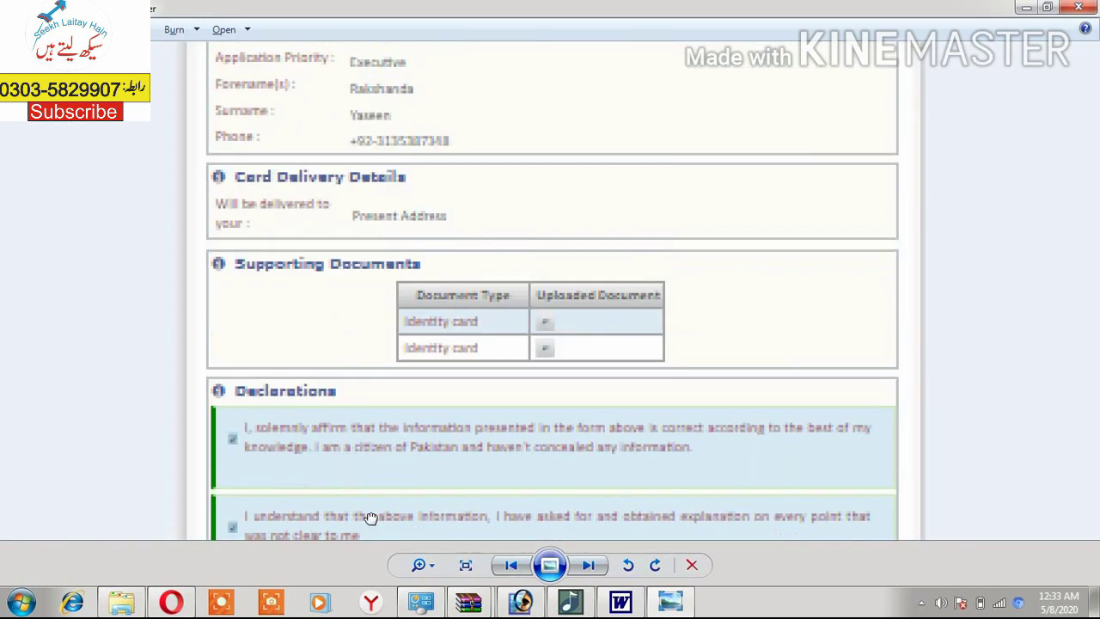
drag(447, 180, 437, 368)
drag(429, 322, 430, 413)
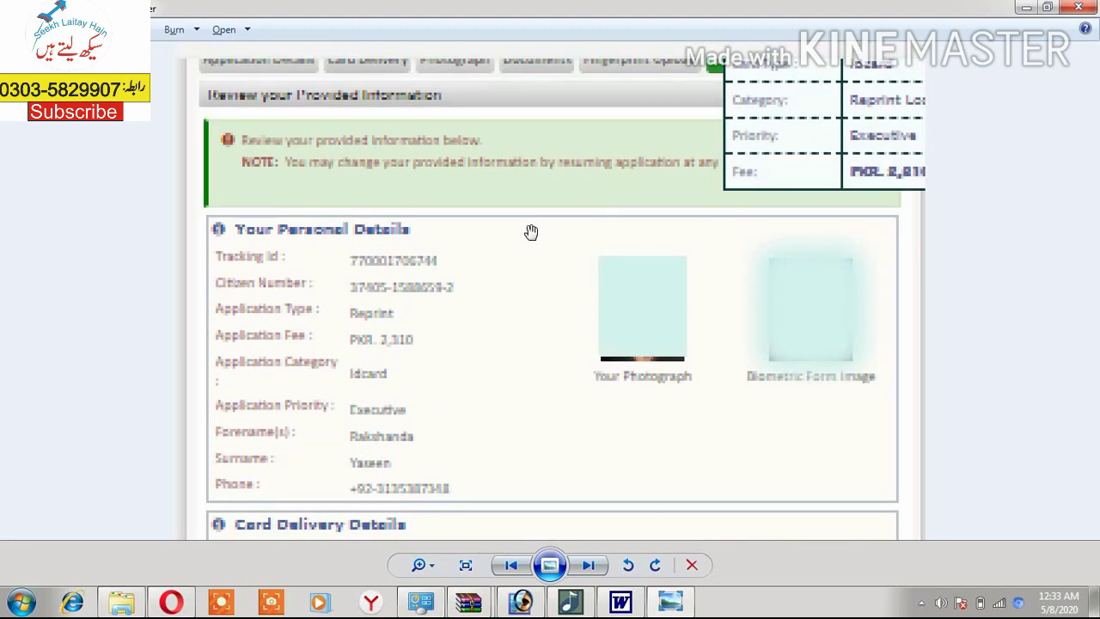
scroll(510, 267, down, 3)
key(Right)
key(Right)
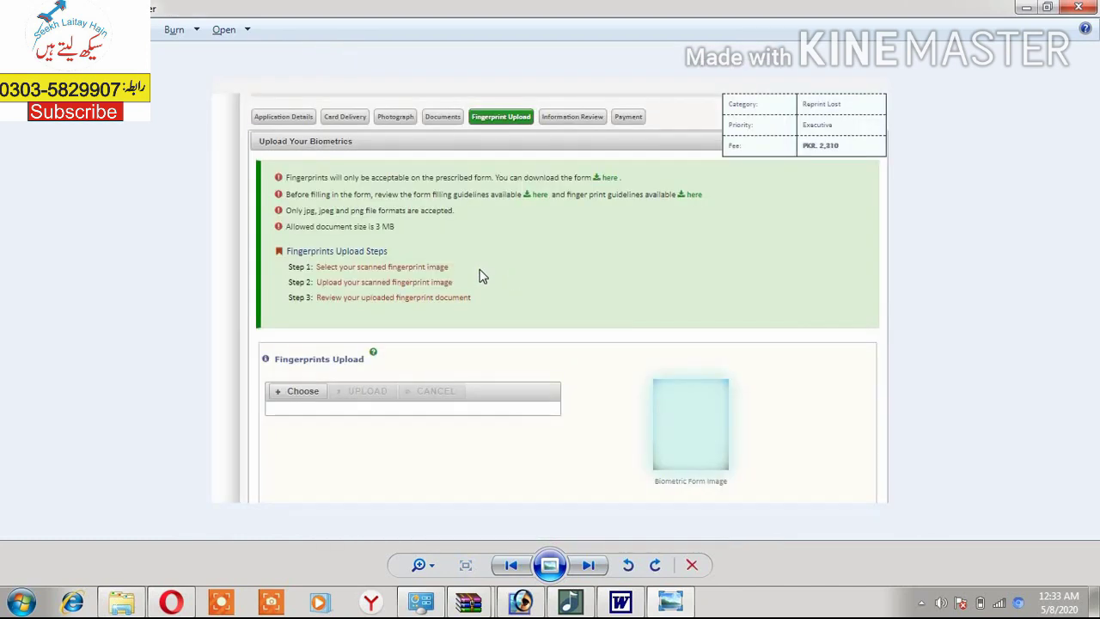
key(Right)
Enlarge the Information Review page around the Your Personal Details section.
scroll(444, 290, up, 2)
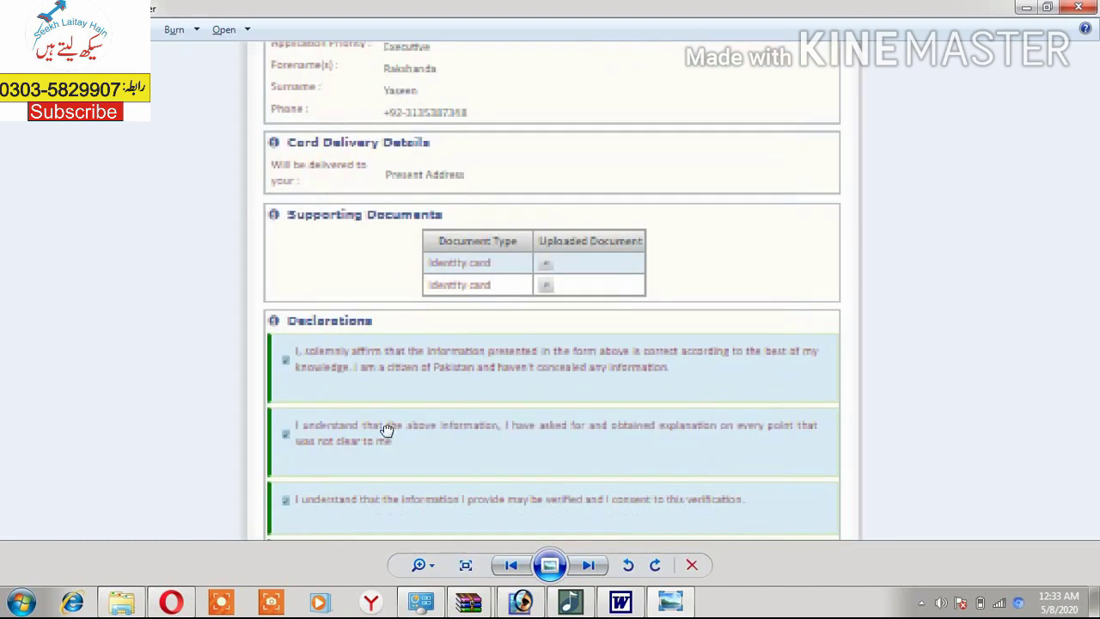
key(Up)
scroll(341, 209, up, 2)
scroll(326, 479, down, 1)
scroll(333, 476, up, 1)
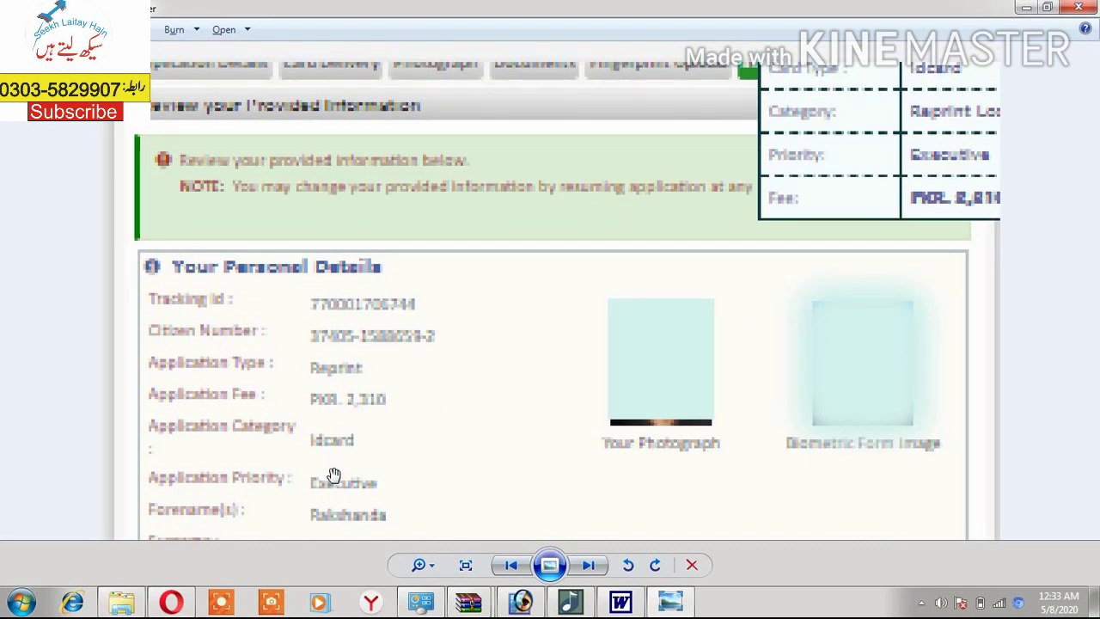
scroll(329, 442, up, 1)
scroll(486, 309, up, 1)
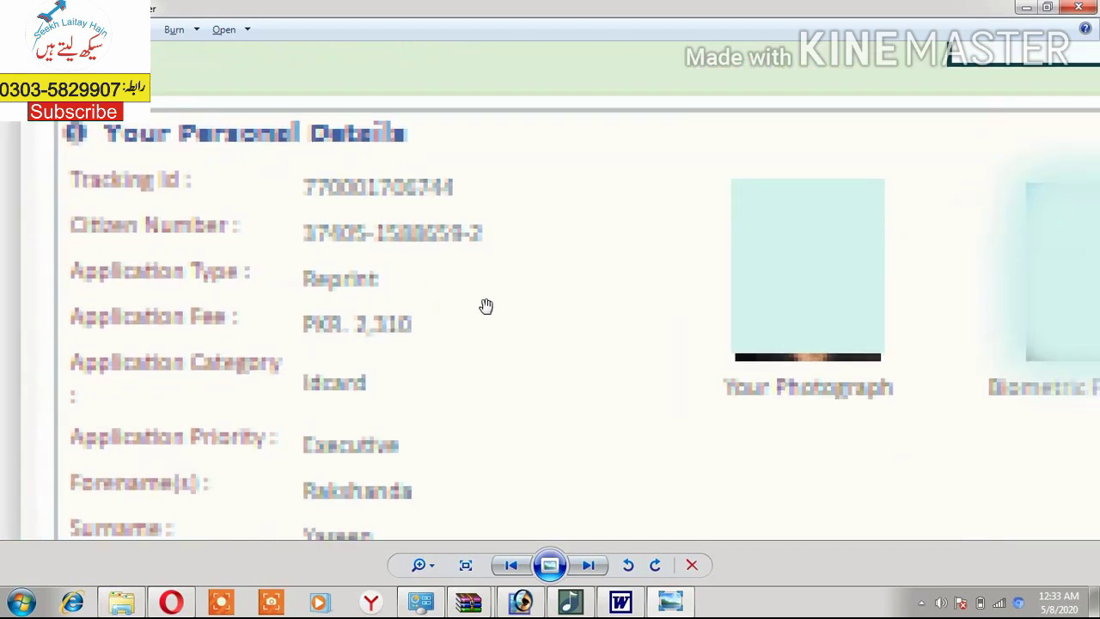
Read the personal details fields, from tracking ID and citizen number through application type, fee, category and priority to names and phone.
drag(441, 256, 393, 138)
drag(464, 487, 464, 229)
drag(484, 410, 444, 466)
drag(352, 175, 351, 277)
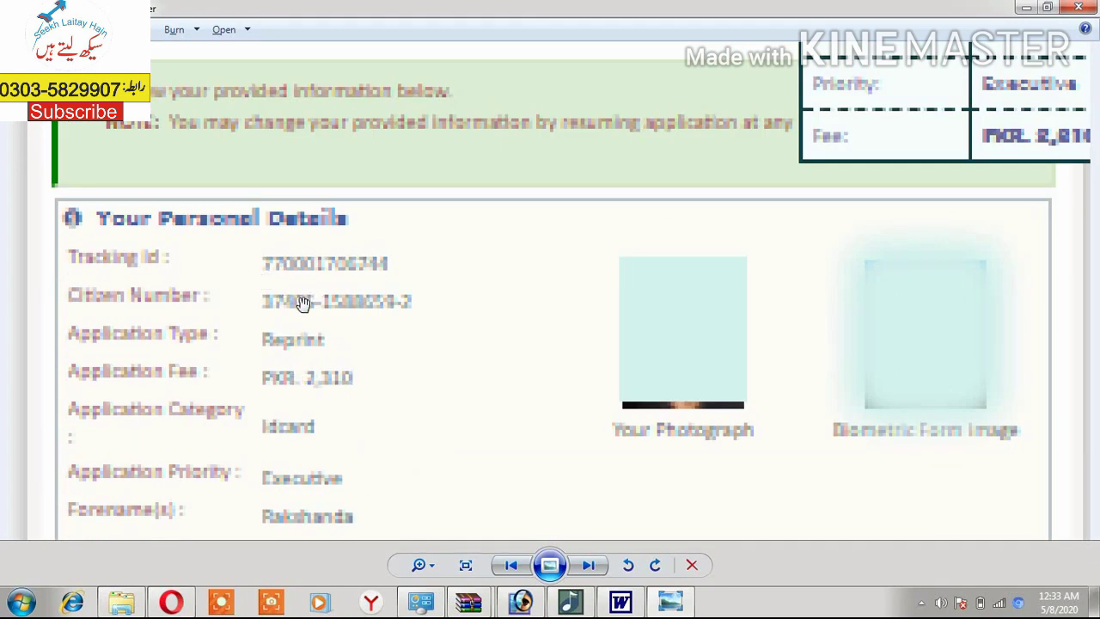
drag(298, 337, 297, 286)
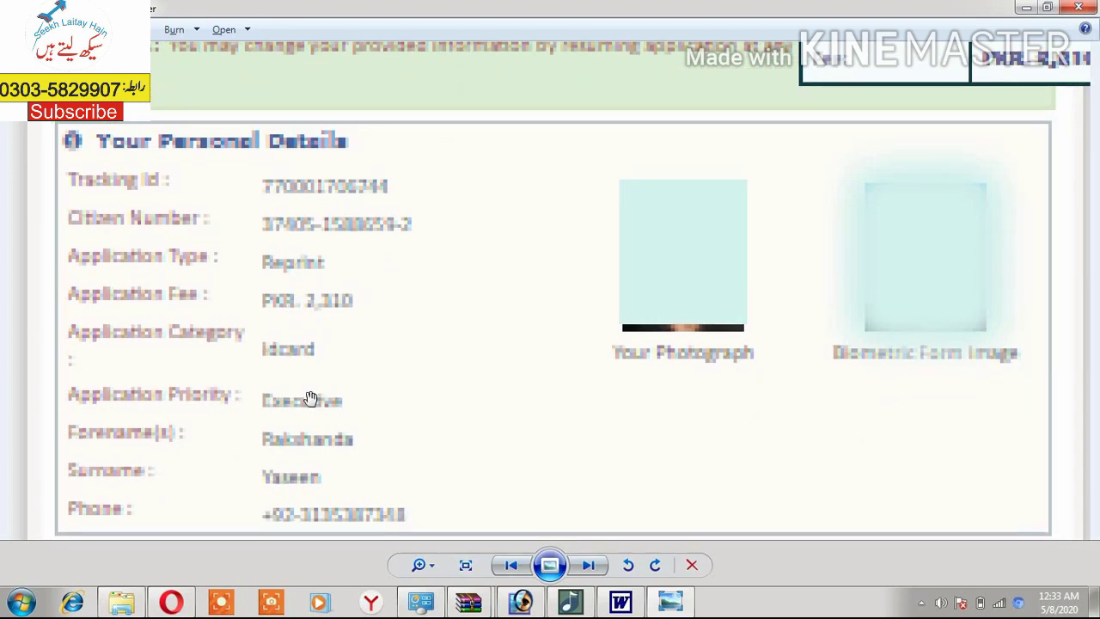
drag(311, 343, 282, 238)
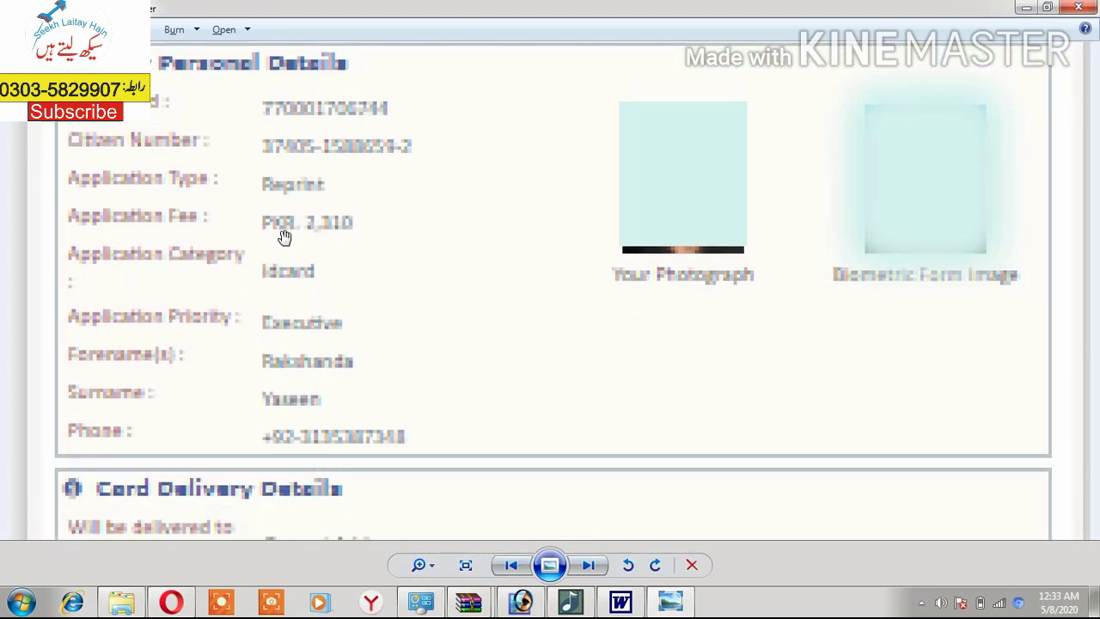
drag(330, 288, 326, 226)
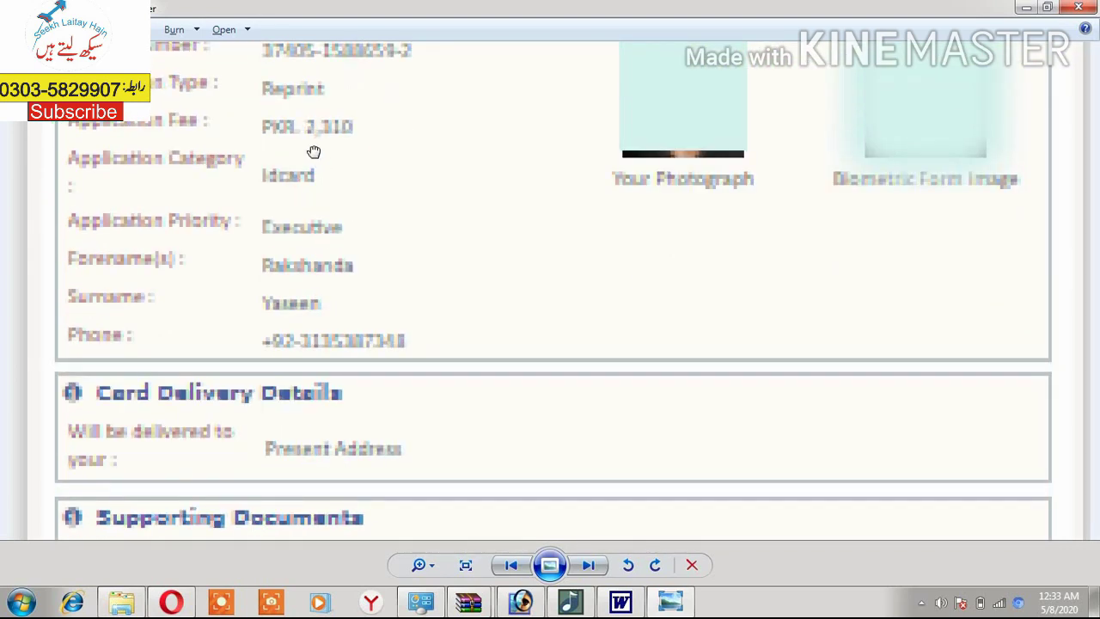
drag(315, 152, 307, 186)
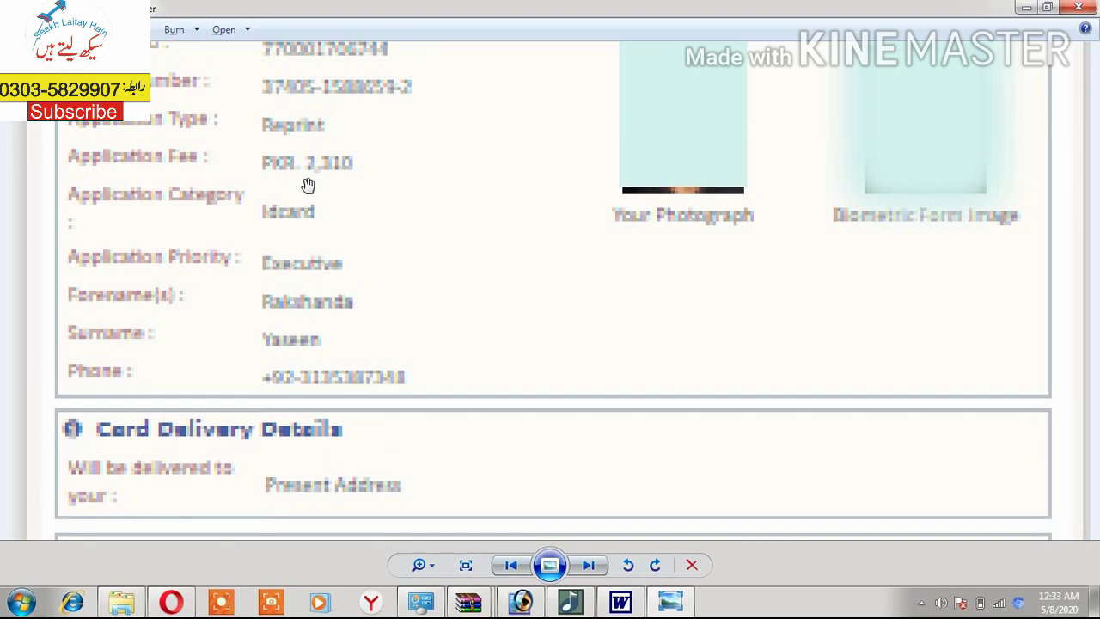
drag(309, 297, 316, 257)
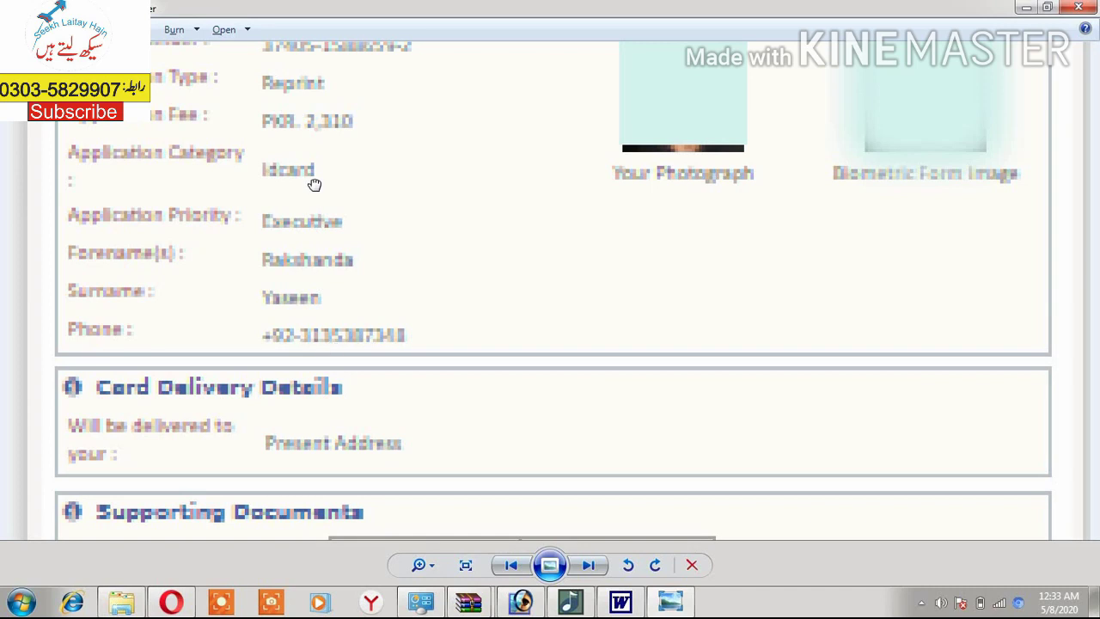
Examine the Card Delivery Details section and the Supporting Documents table of the review page.
drag(314, 185, 259, 122)
drag(312, 179, 302, 244)
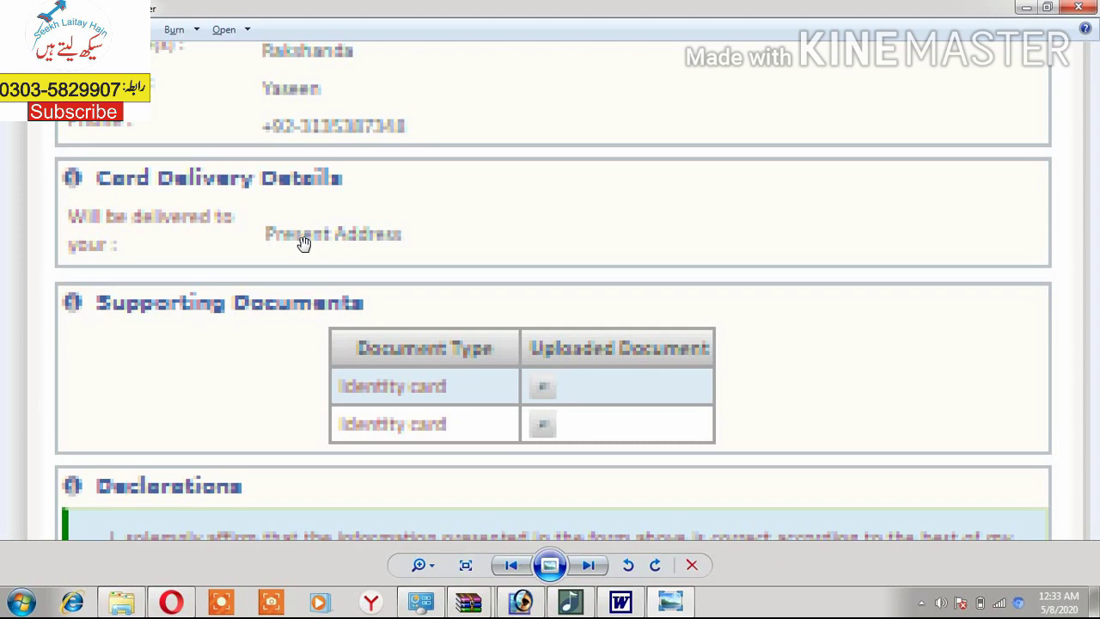
drag(315, 277, 316, 217)
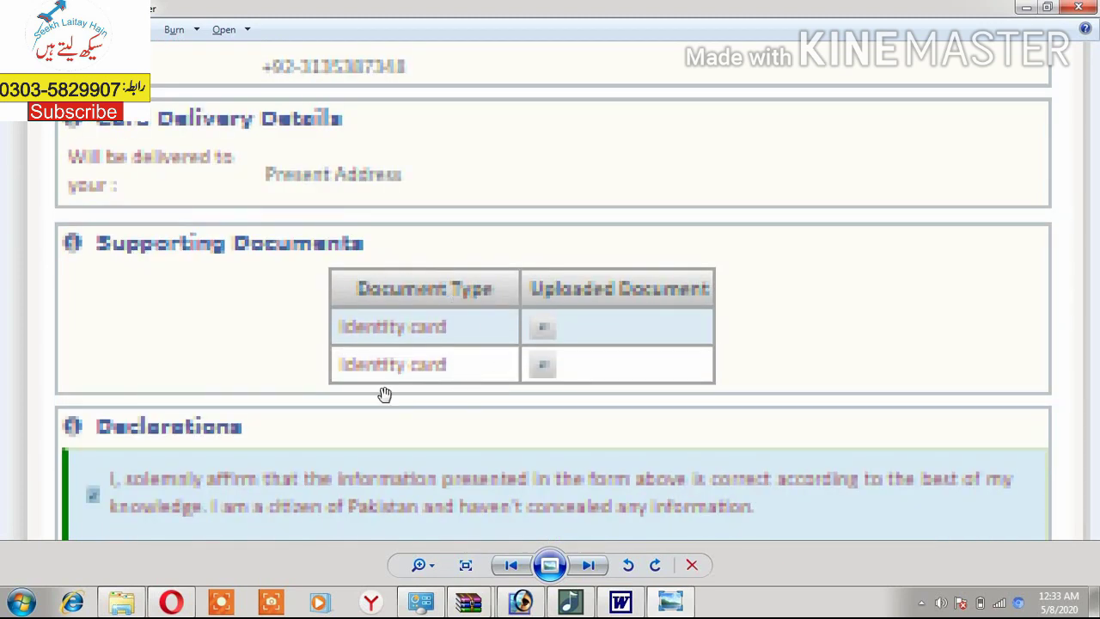
drag(344, 363, 350, 316)
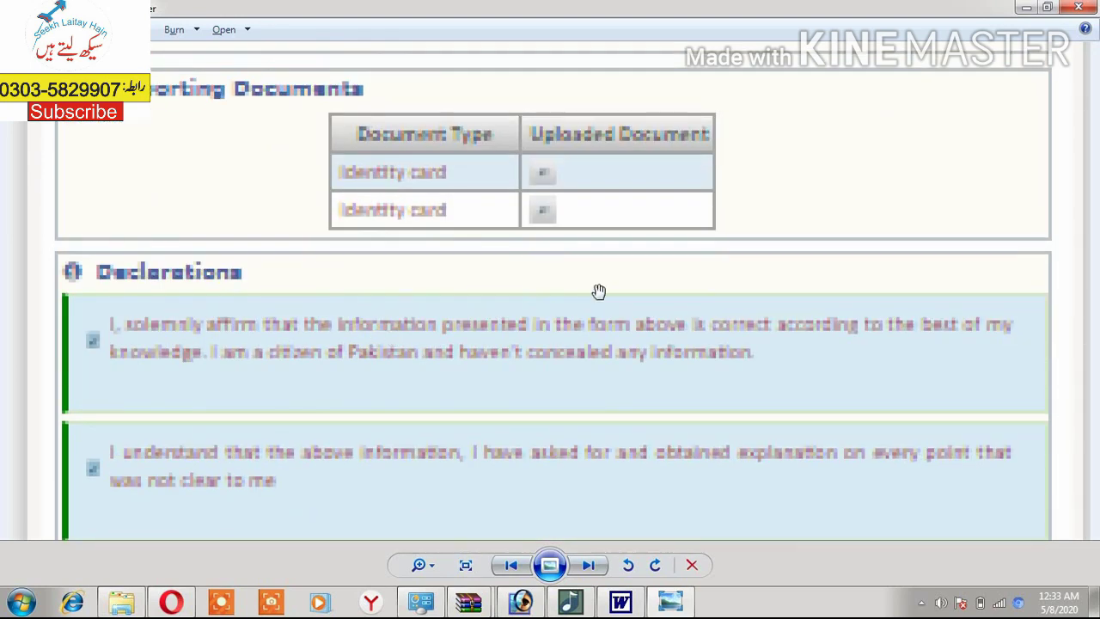
Read the Declarations section, covering correctness of information, consent to verification, false information and criminal case statements.
drag(318, 255, 309, 43)
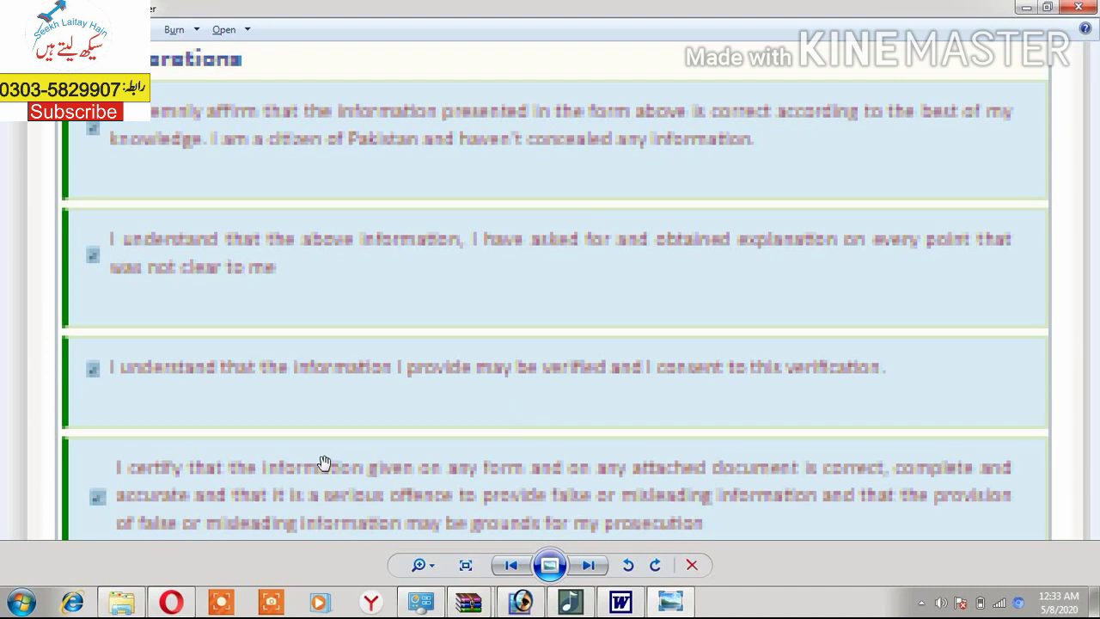
scroll(345, 251, down, 1)
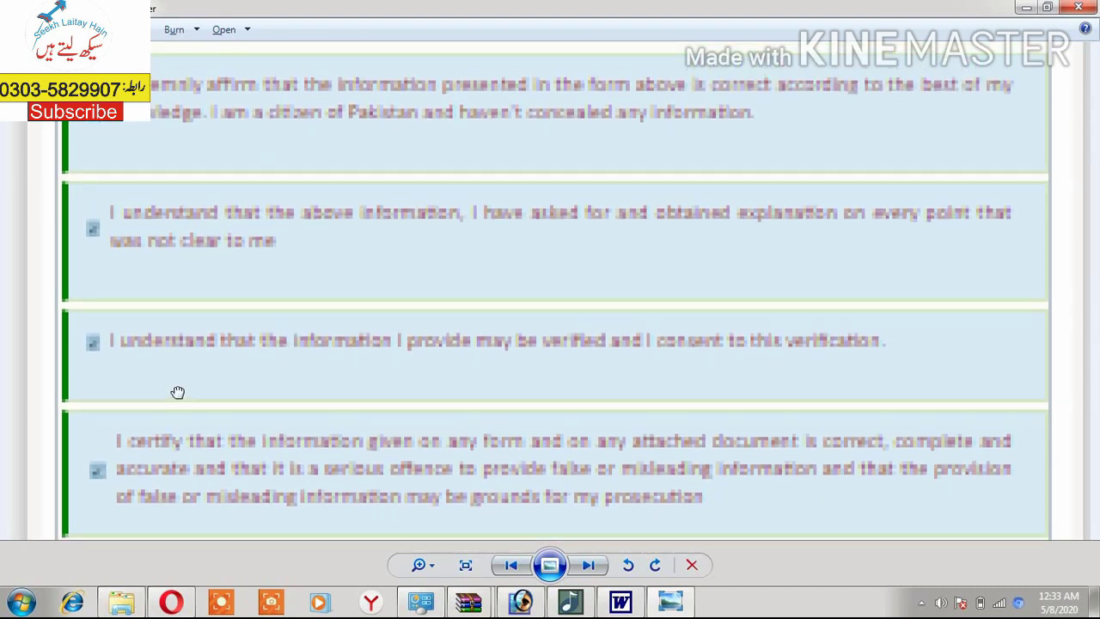
scroll(220, 356, down, 2)
scroll(221, 377, up, 5)
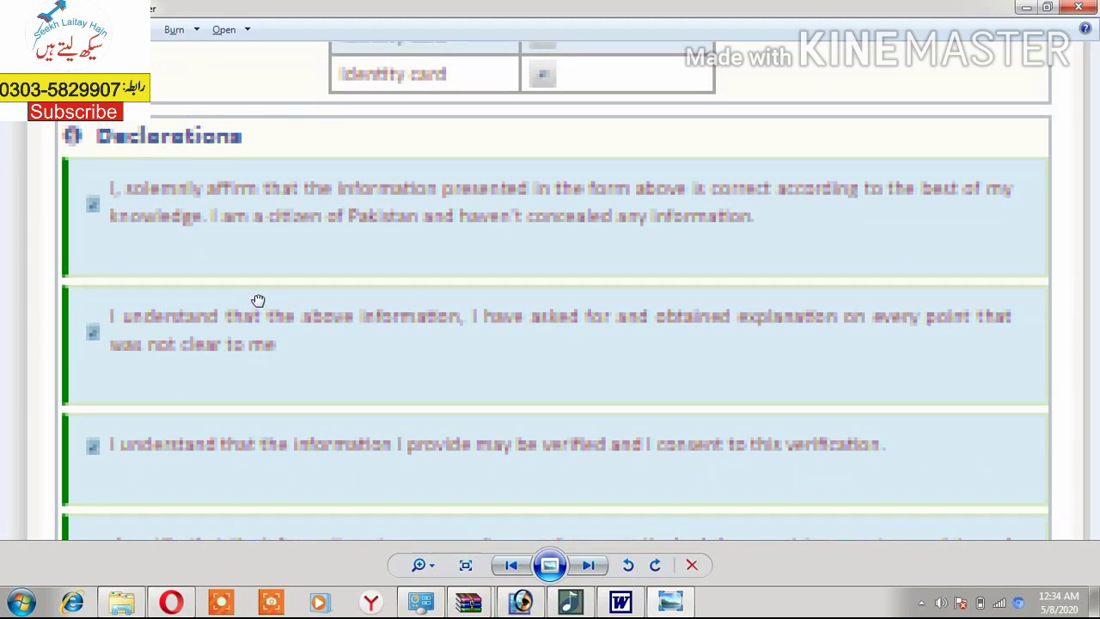
scroll(258, 302, down, 10)
scroll(214, 349, down, 2)
scroll(216, 472, up, 8)
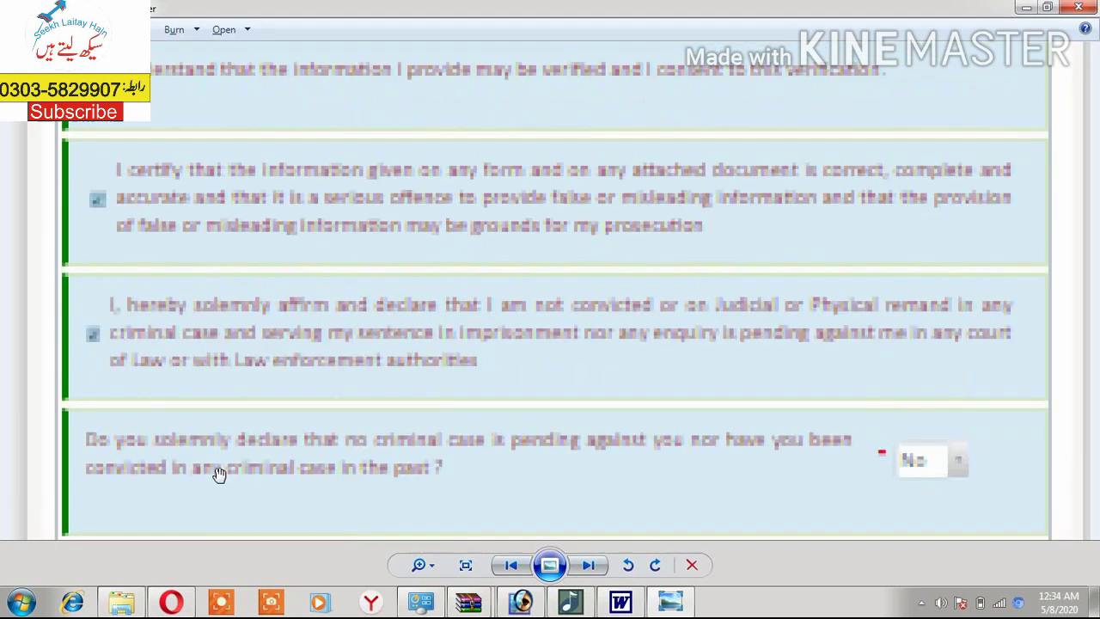
scroll(246, 333, up, 3)
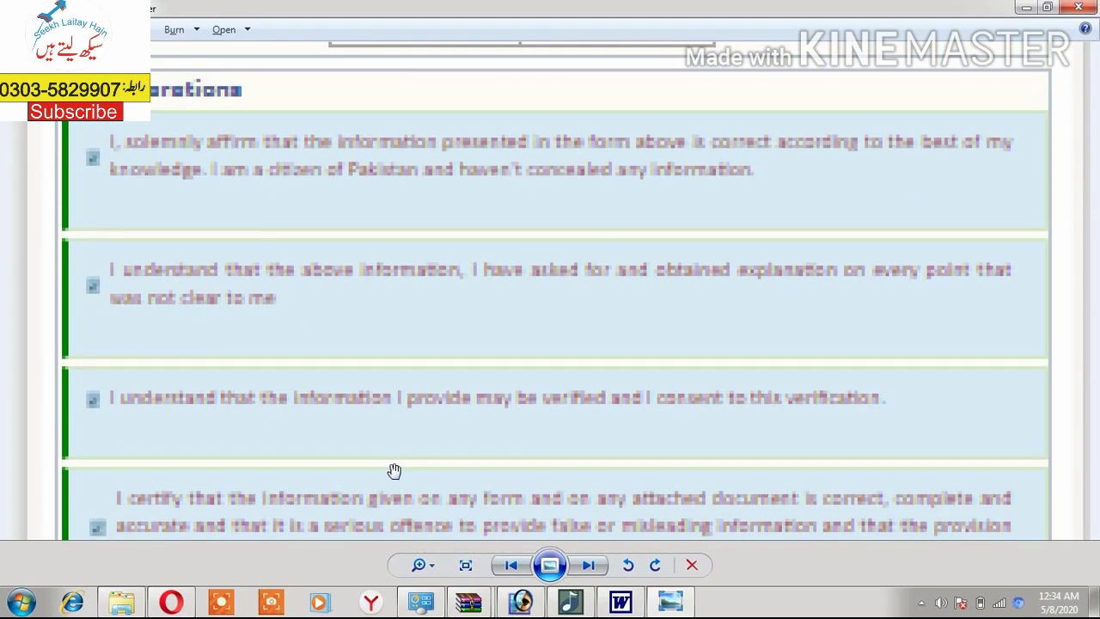
Examine the final declaration question about criminal cases, its answer field and the Back, Save and Exit, and Next options.
scroll(344, 261, down, 9)
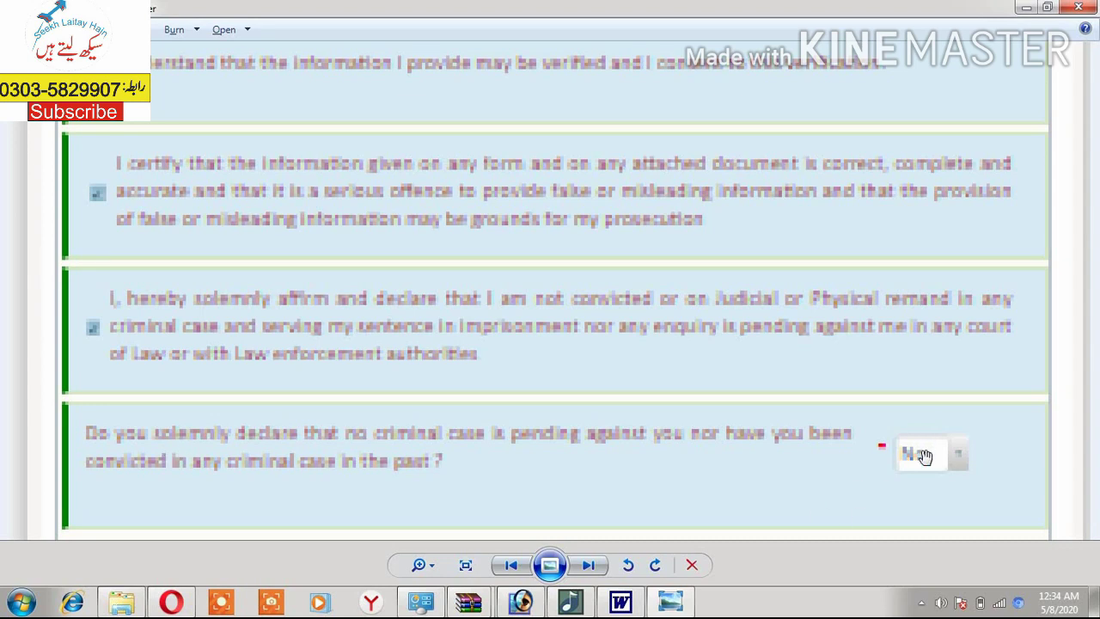
scroll(693, 319, down, 2)
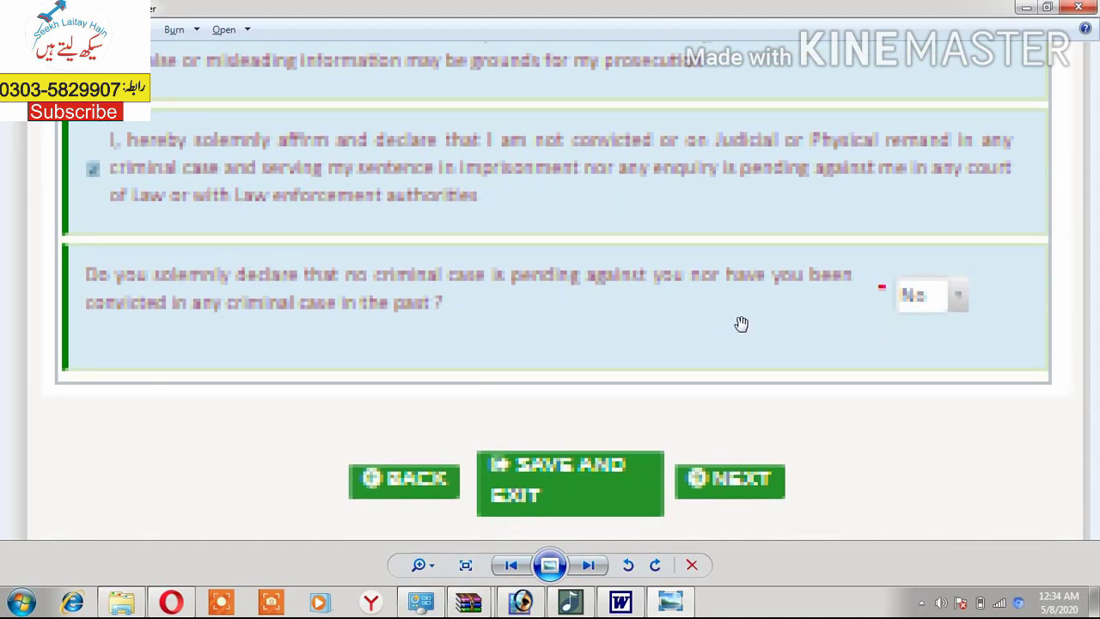
scroll(762, 409, down, 5)
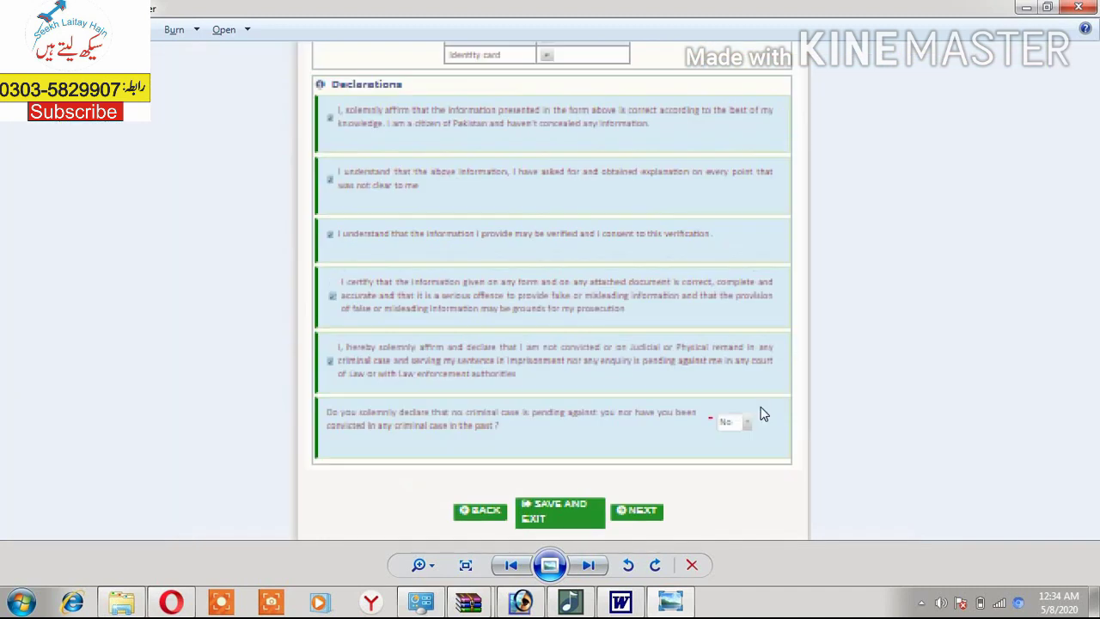
Show the payment terms and conditions and read the notes on non-refundable fees, credit card authorization and application cancellation.
key(Right)
scroll(589, 241, up, 4)
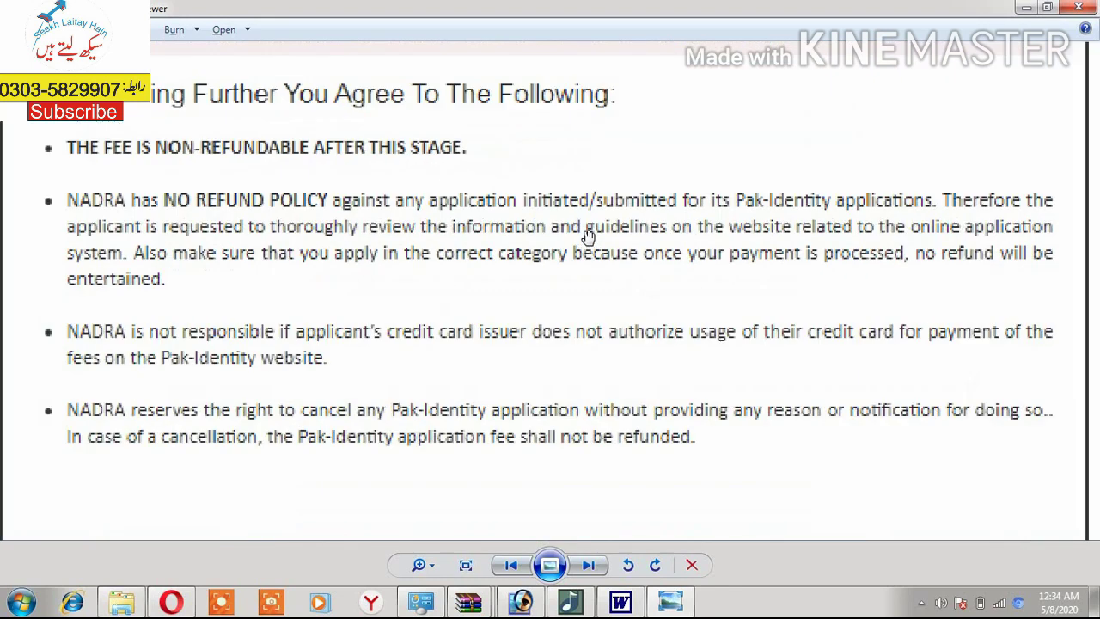
scroll(572, 305, down, 2)
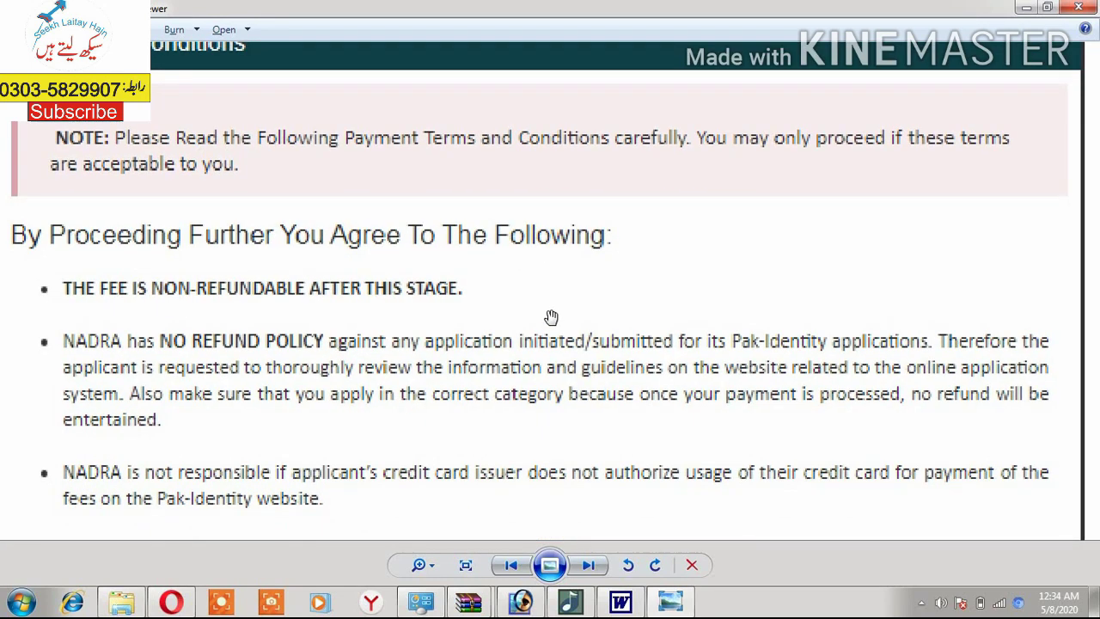
scroll(551, 318, down, 2)
scroll(507, 238, up, 3)
scroll(796, 430, down, 1)
scroll(795, 431, down, 1)
Show the Payment page with its credit card payment option, followed by the Bank Alfalah credit card payment form.
key(Right)
scroll(799, 405, up, 3)
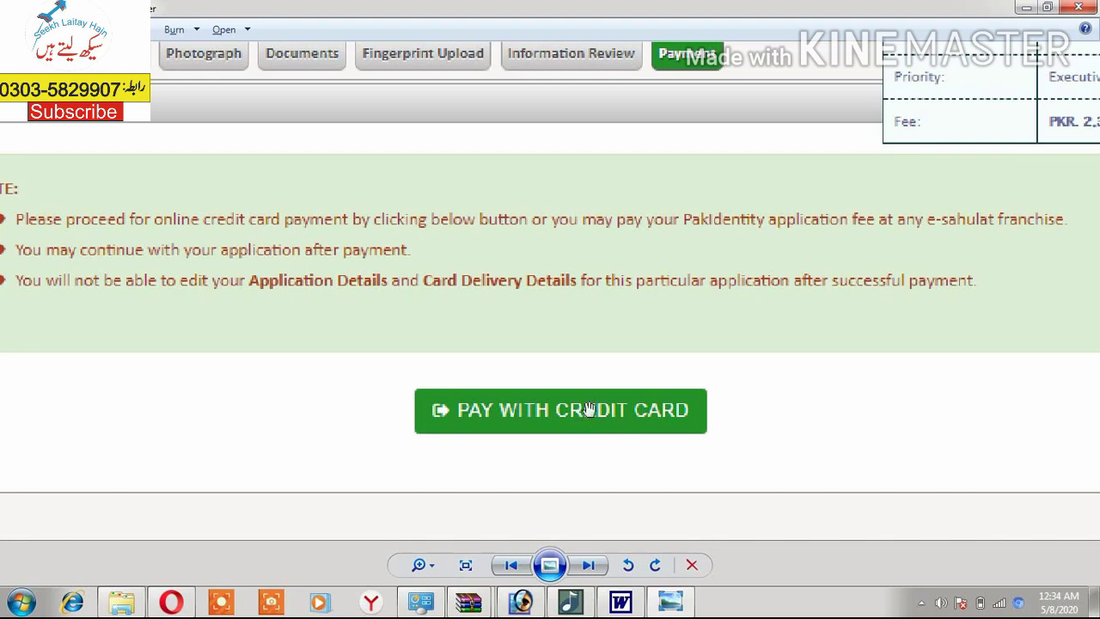
scroll(628, 393, down, 3)
key(Right)
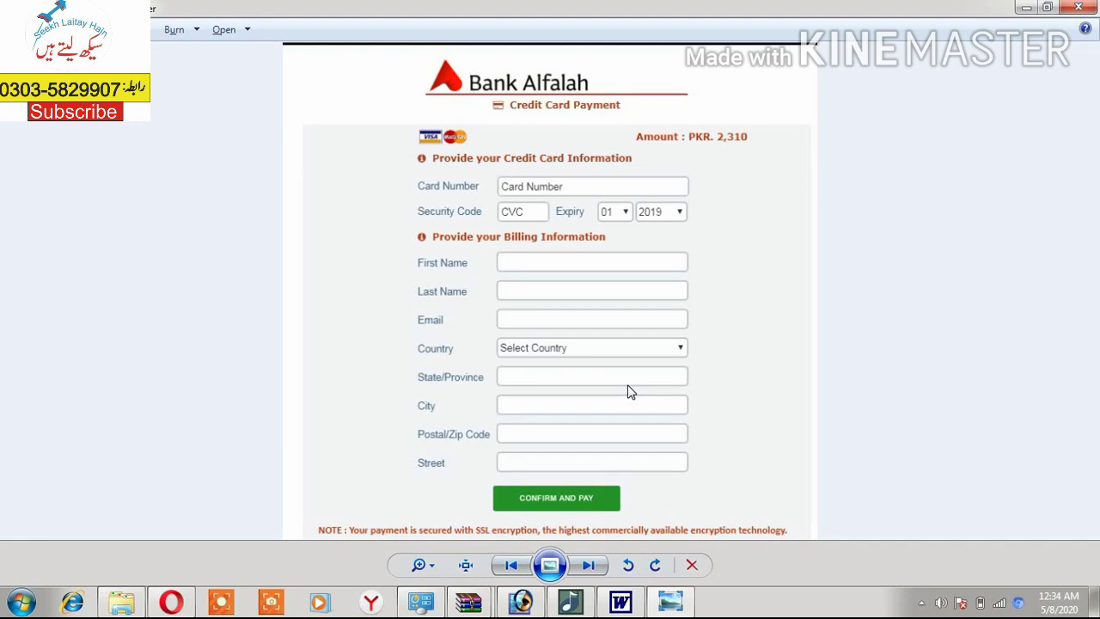
Examine the card and billing fields of the Bank Alfalah payment form and bring up the Application Inbox screenshot.
scroll(614, 300, up, 2)
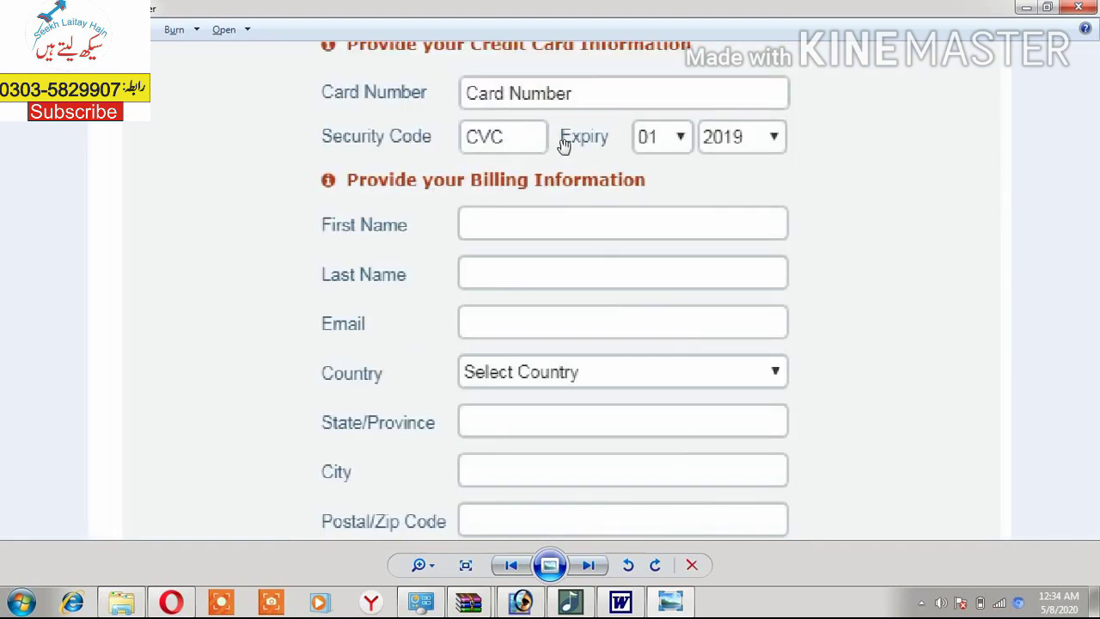
drag(562, 142, 450, 307)
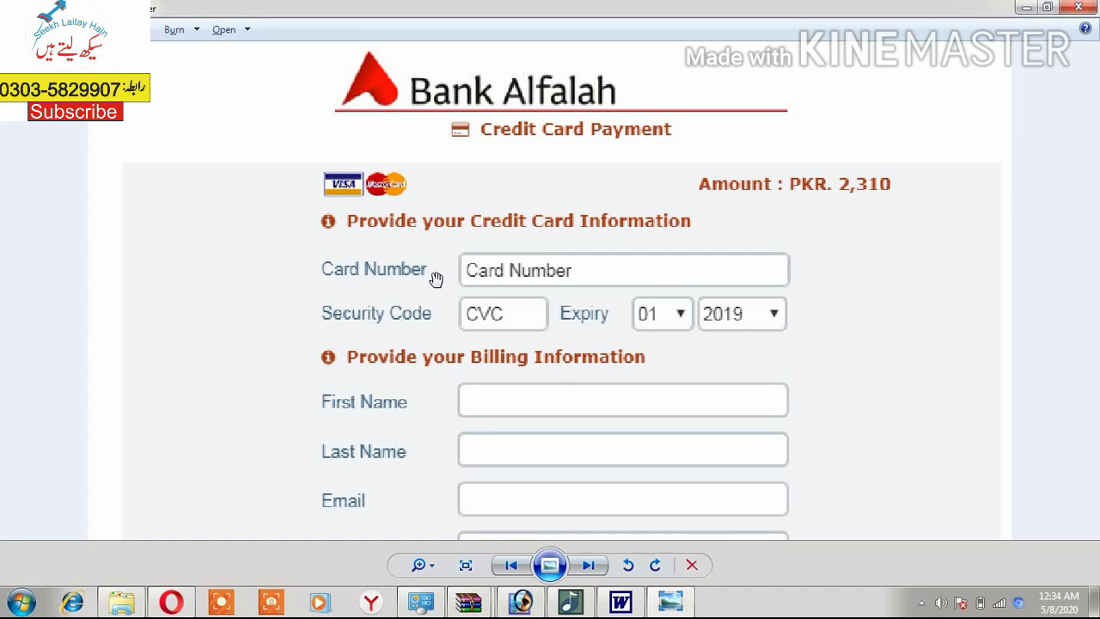
drag(645, 368, 466, 282)
drag(494, 414, 464, 268)
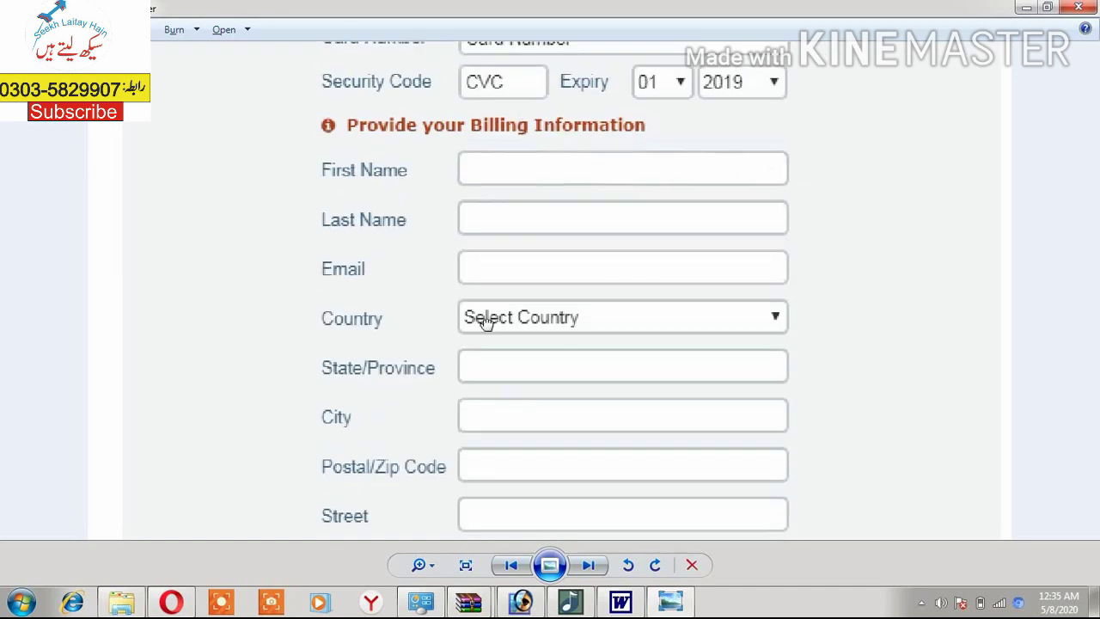
drag(600, 534, 596, 435)
scroll(615, 439, down, 3)
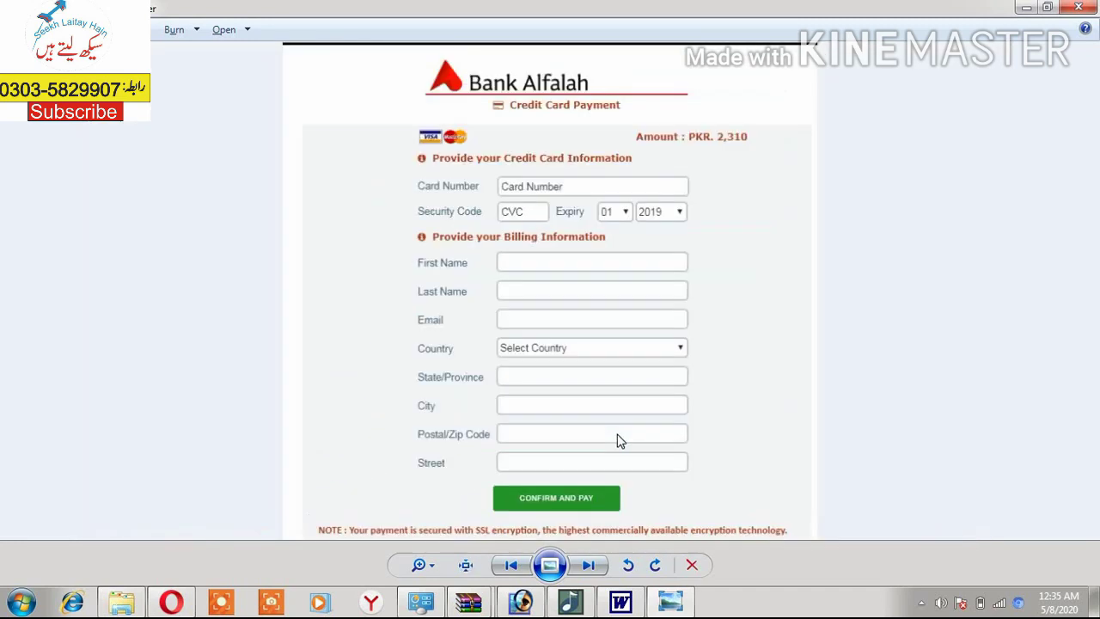
key(Right)
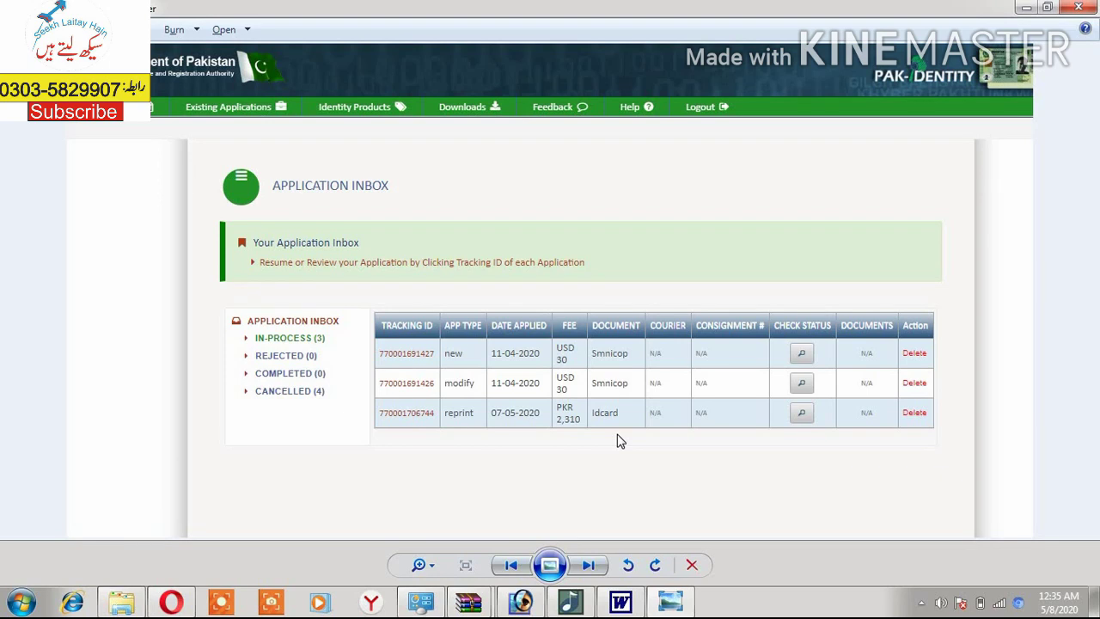
Review the opening screenshots again, from Documents Required, password update and the CNIC/NICOP service to the Start New Application circumstances.
key(Right)
key(Right)
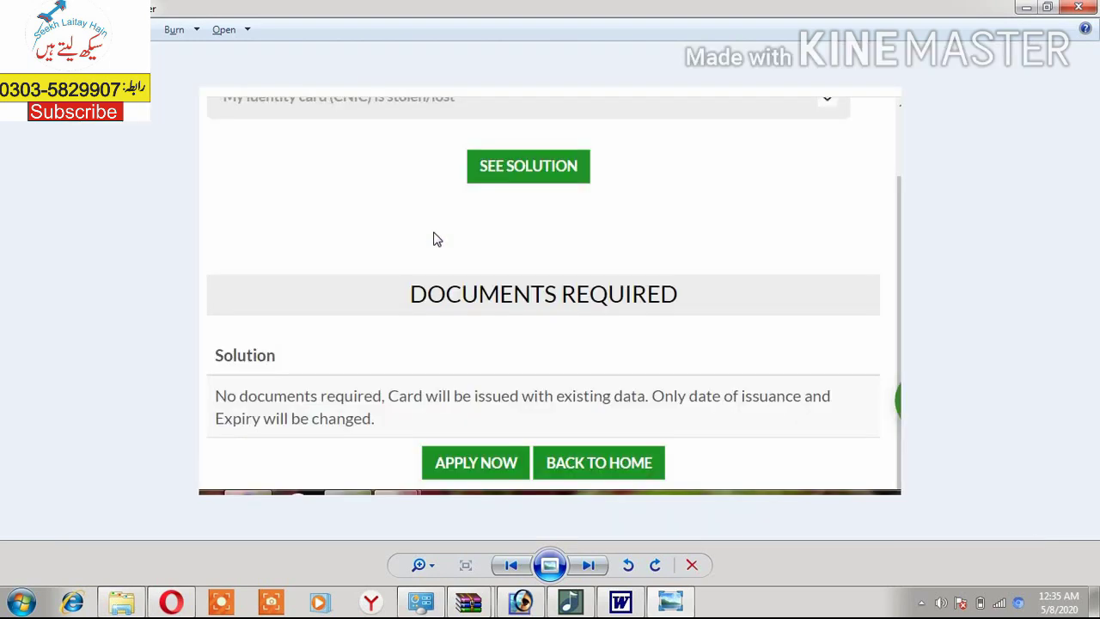
key(Right)
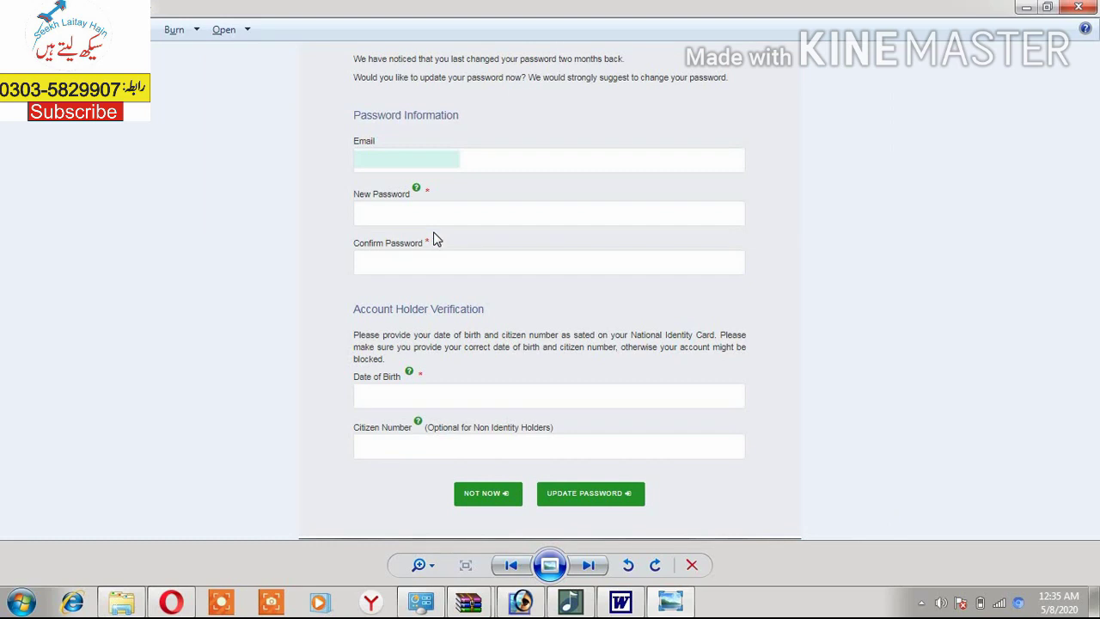
key(Right)
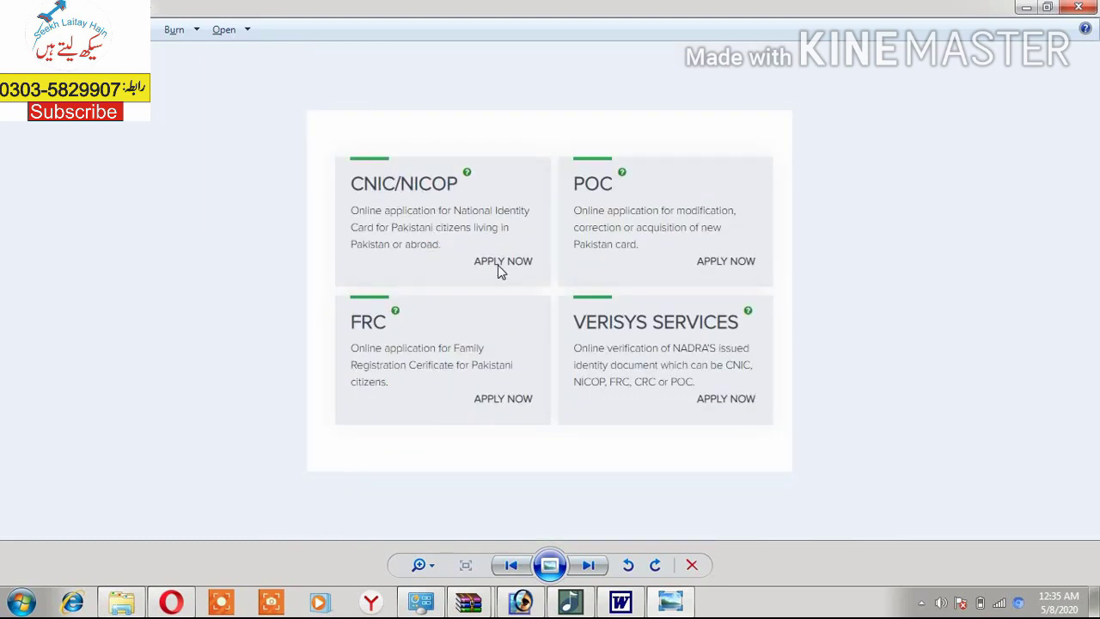
key(Right)
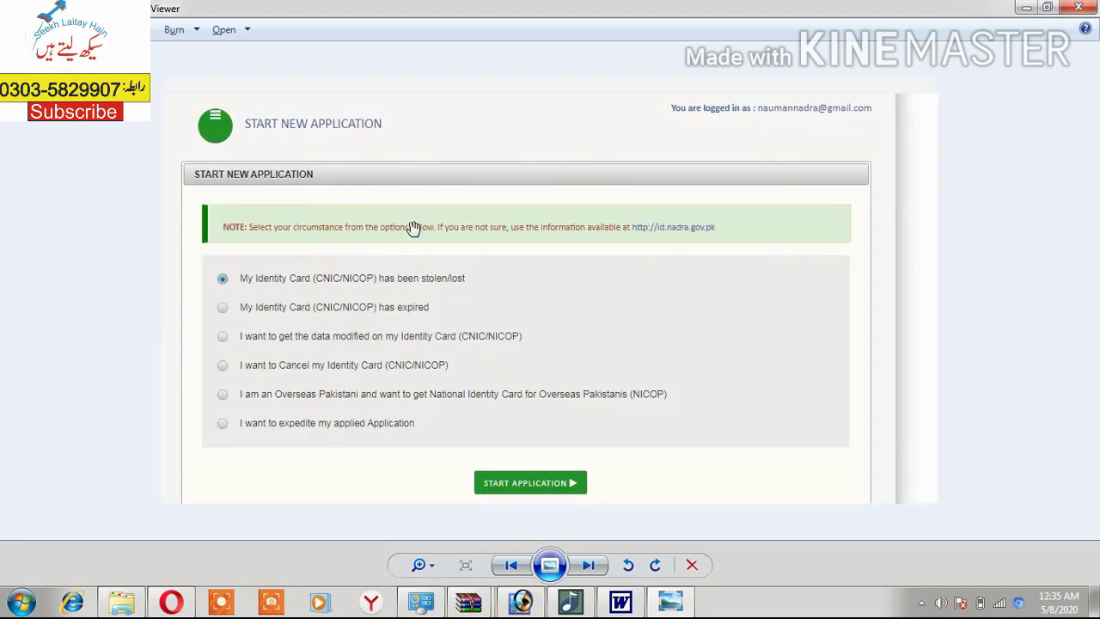
scroll(414, 230, up, 1)
scroll(346, 303, down, 1)
Show the Application Details page for the lost card reprint with Normal priority and with Urgent priority.
key(Right)
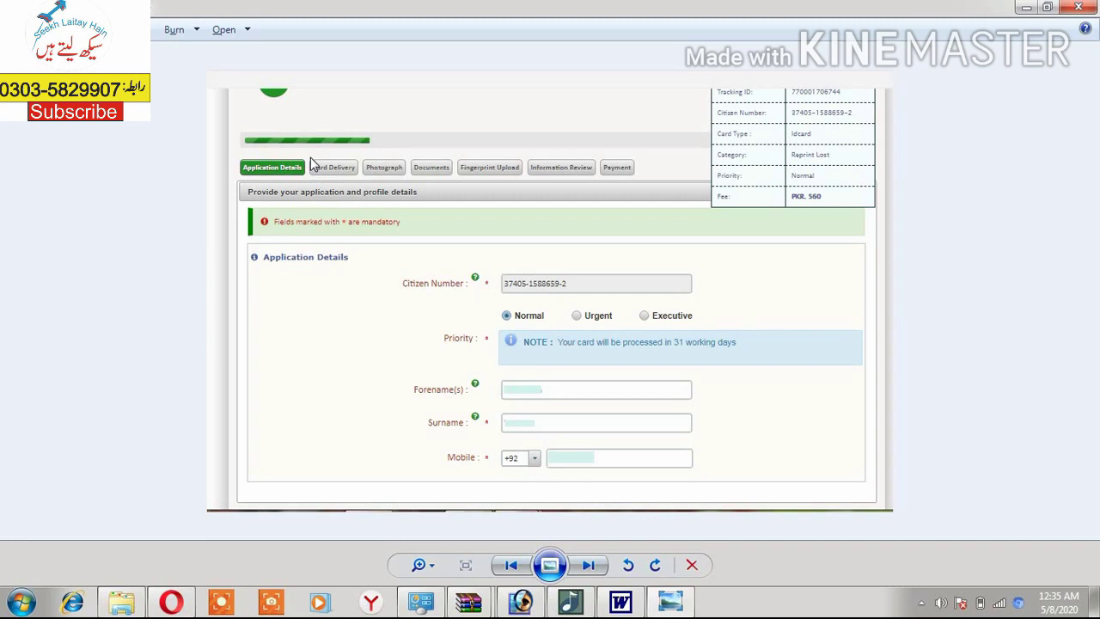
key(Left)
key(Right)
key(Right)
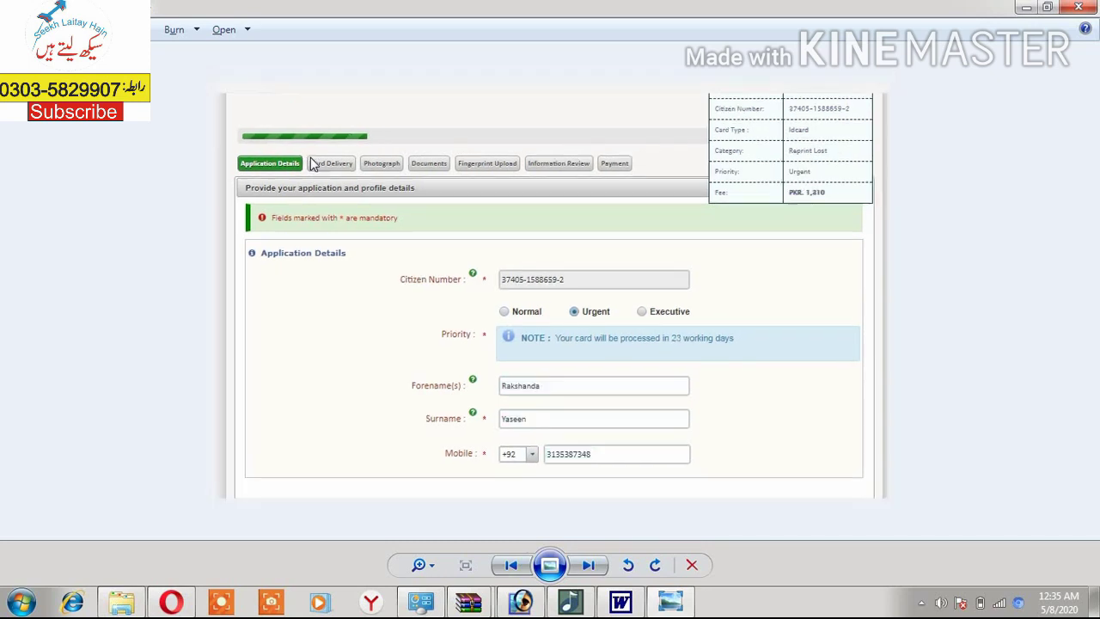
Skip through the remaining screenshots to the Application Inbox and examine its status categories and applications table.
key(Right)
key(Right)
key(Right)
key(Right)
key(Right)
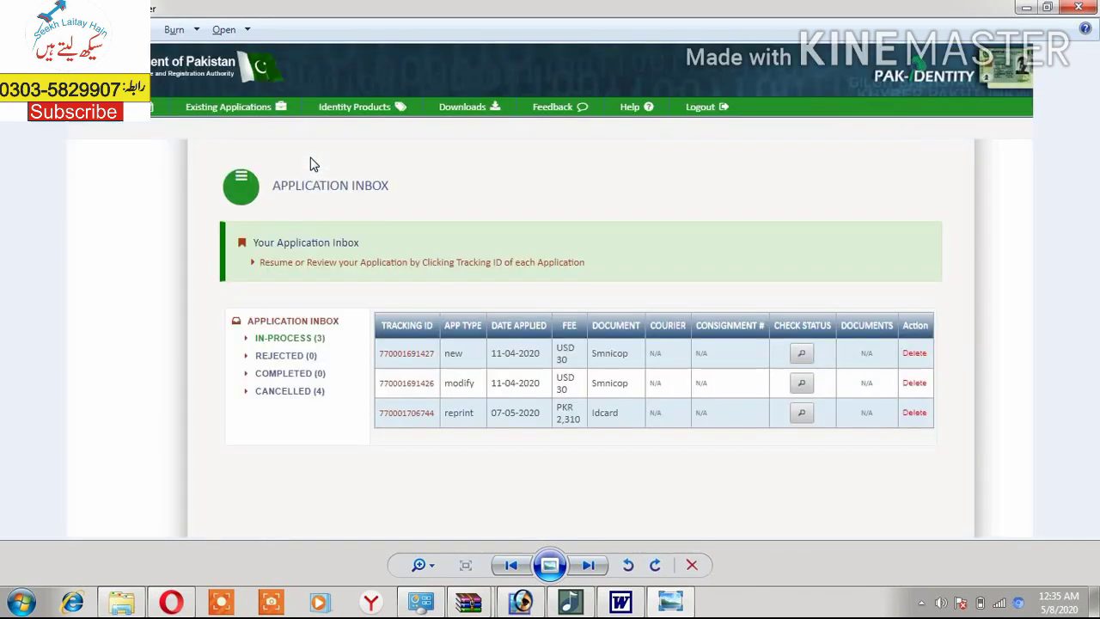
scroll(338, 253, up, 2)
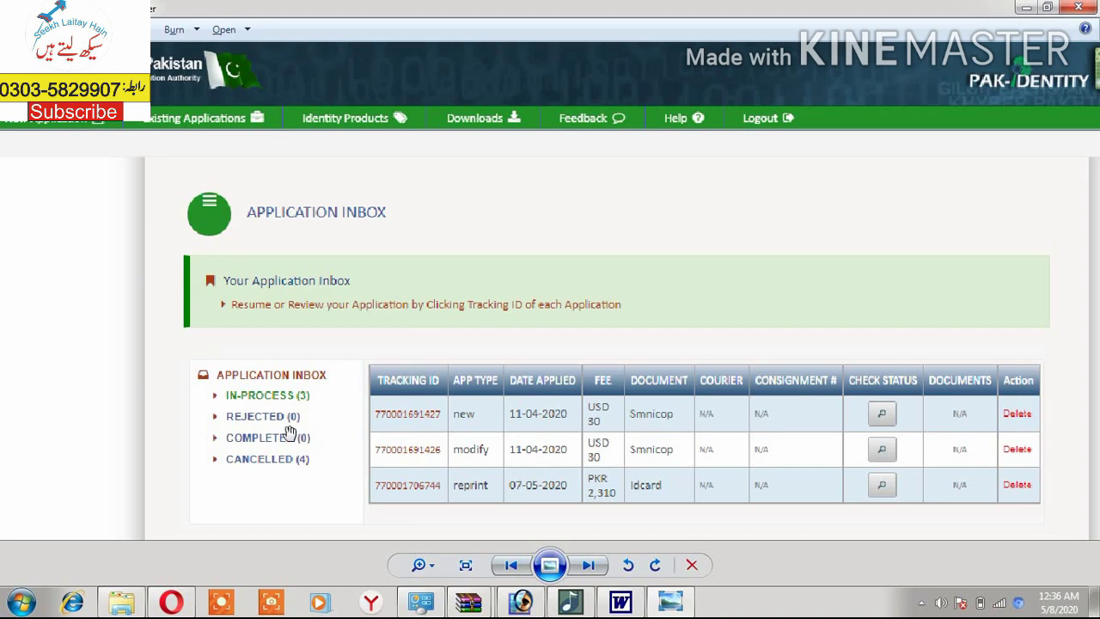
scroll(416, 470, down, 1)
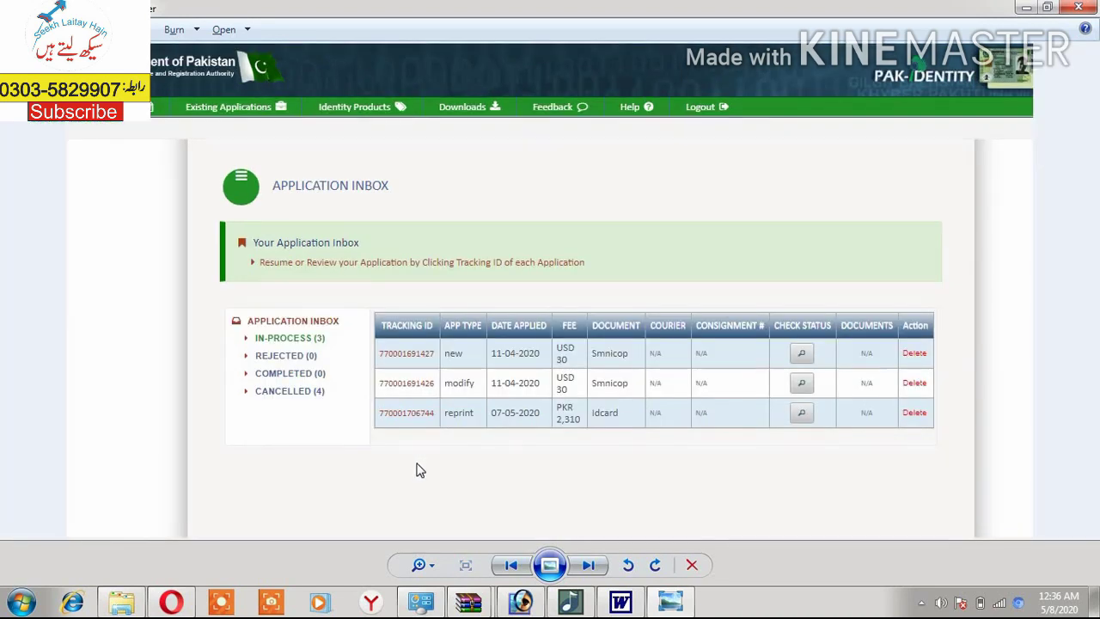